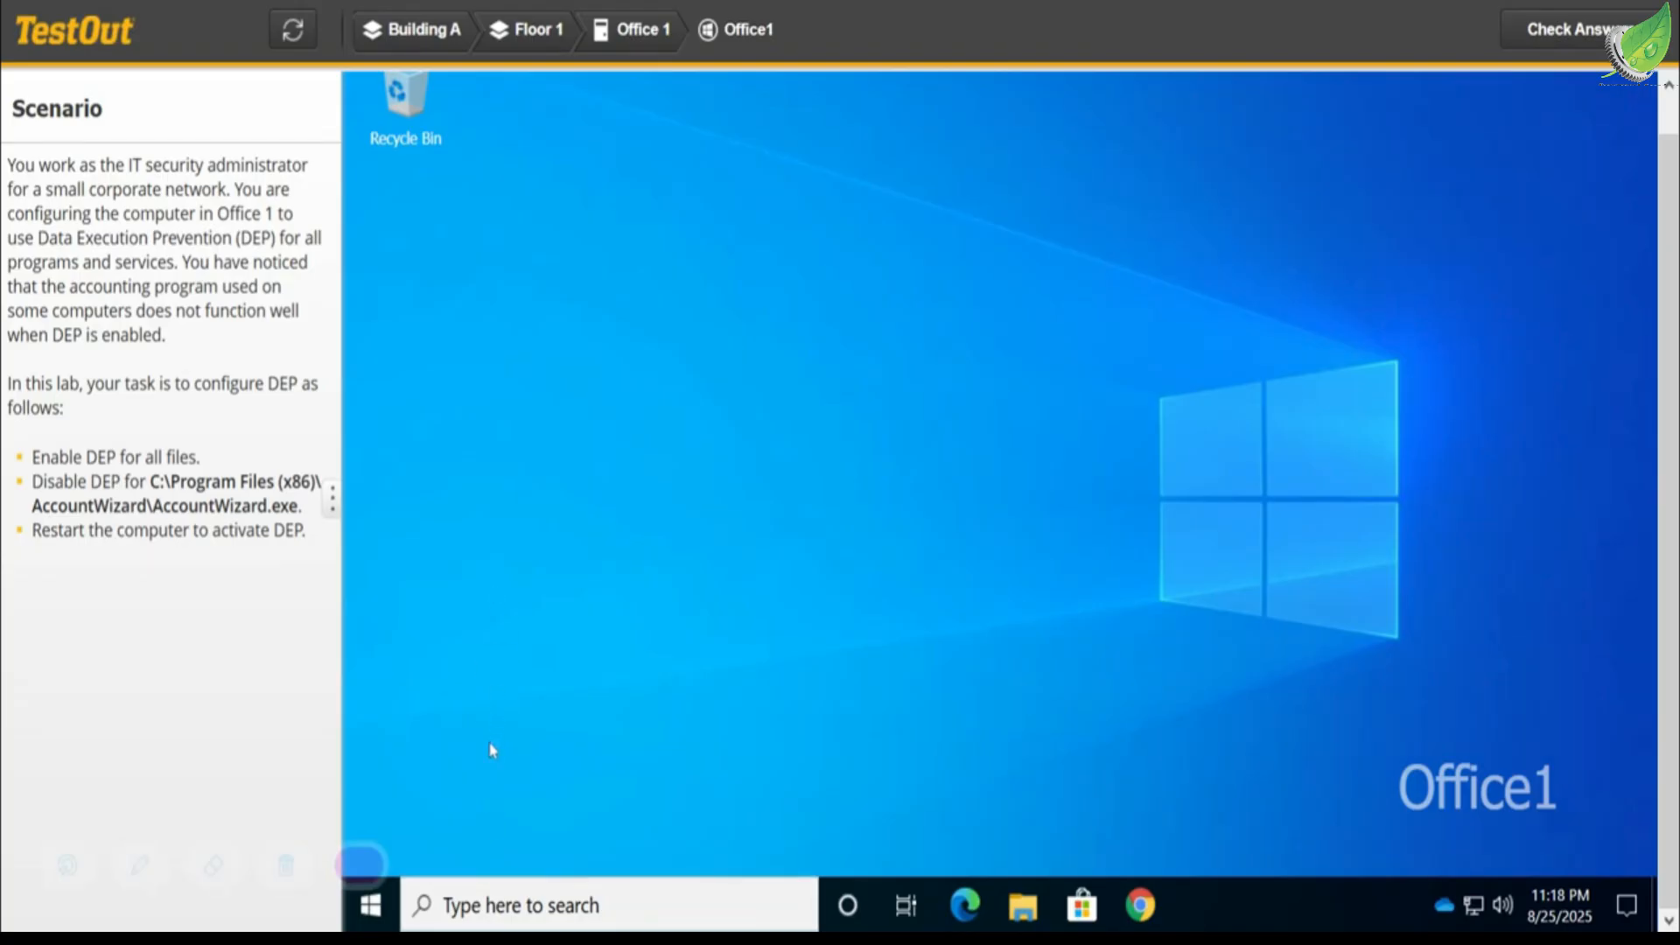
- Search Windows for "sys" and open SystemProperties.exe
{"action": "left_click", "coordinate": [490, 903]}
{"action": "type", "text": "sys"}
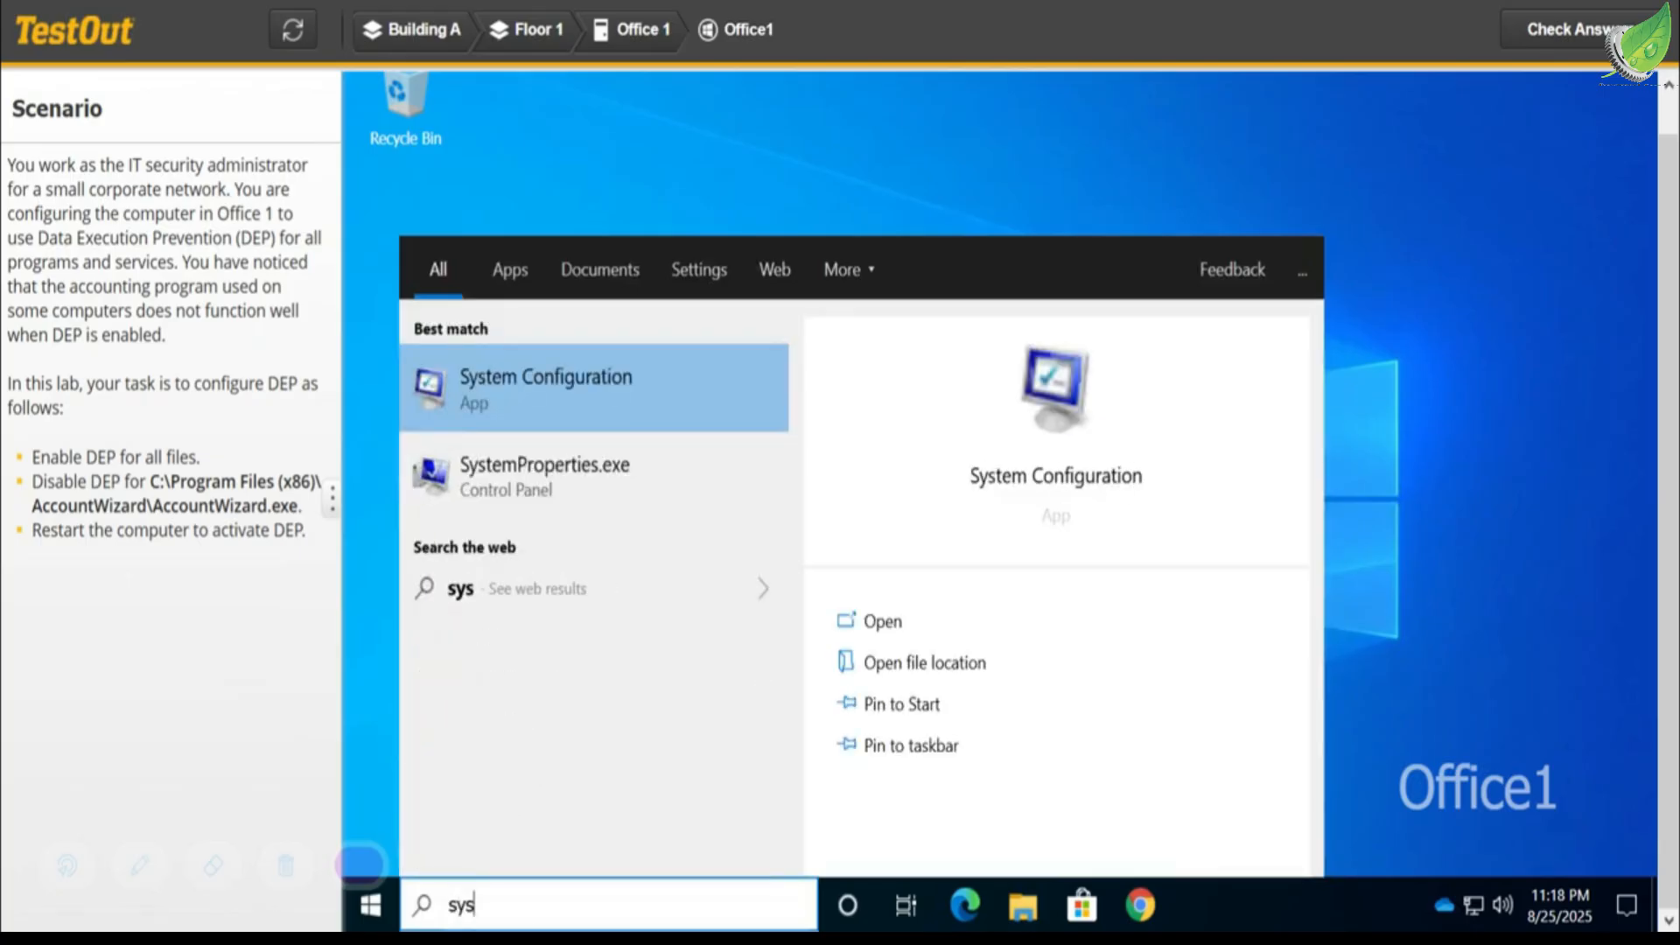
{"action": "left_click", "coordinate": [545, 480]}
{"action": "left_click", "coordinate": [542, 476]}
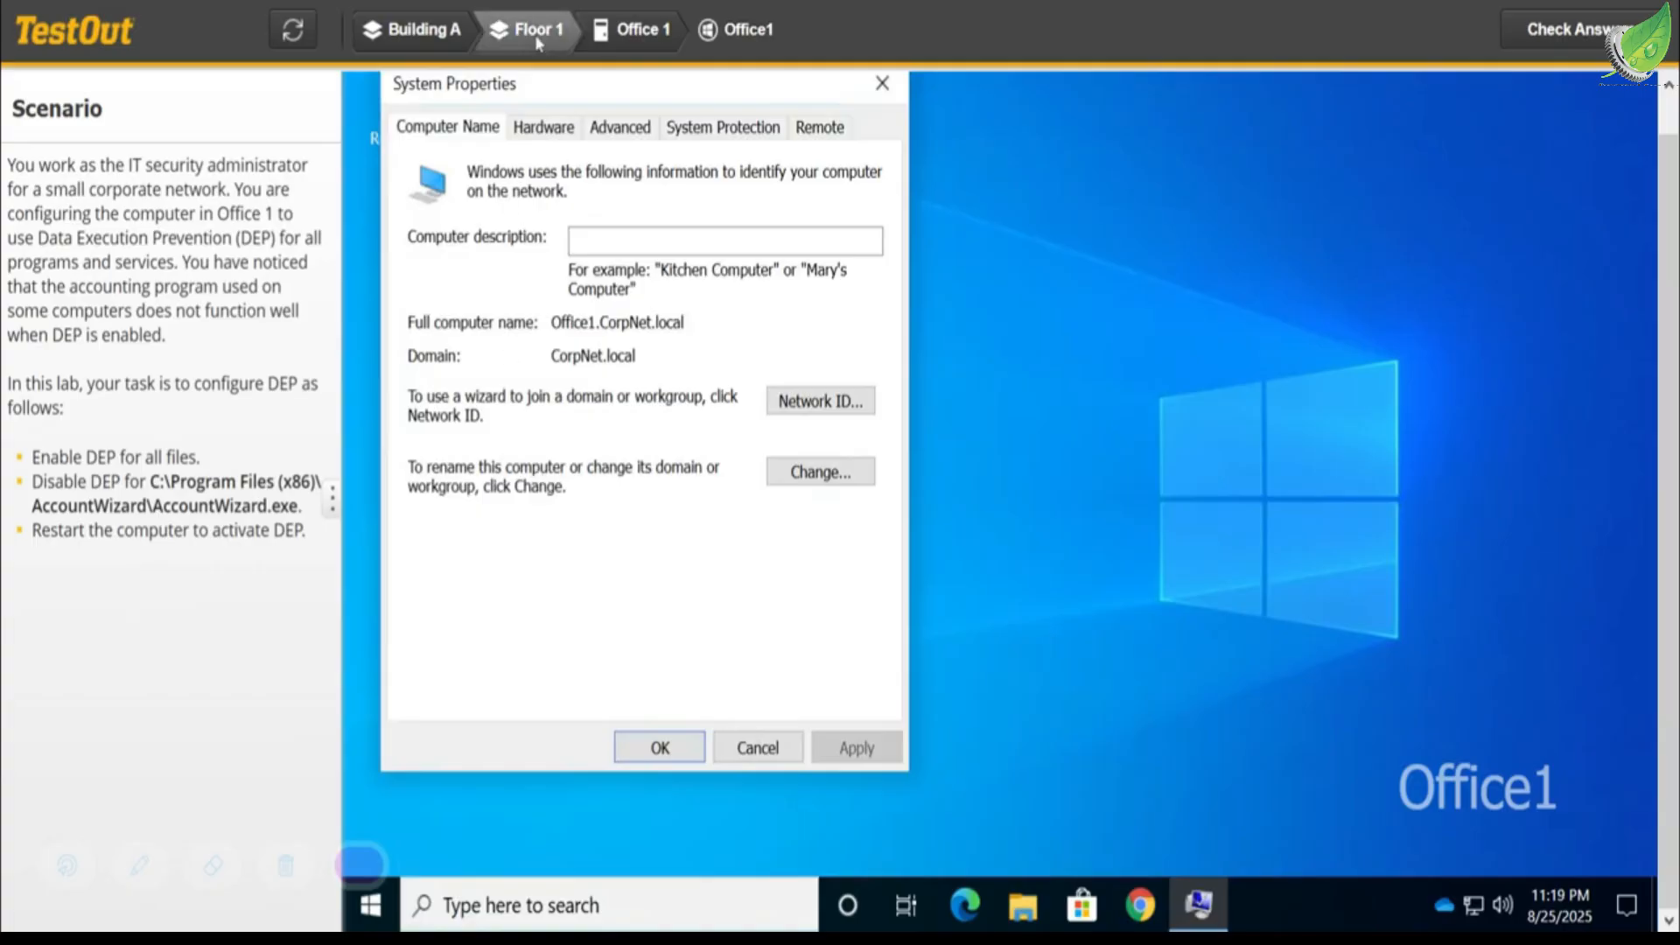
- Turn on DEP for all programs and services except selected ones in the Performance settings, and start adding an exception
{"action": "left_click", "coordinate": [633, 133]}
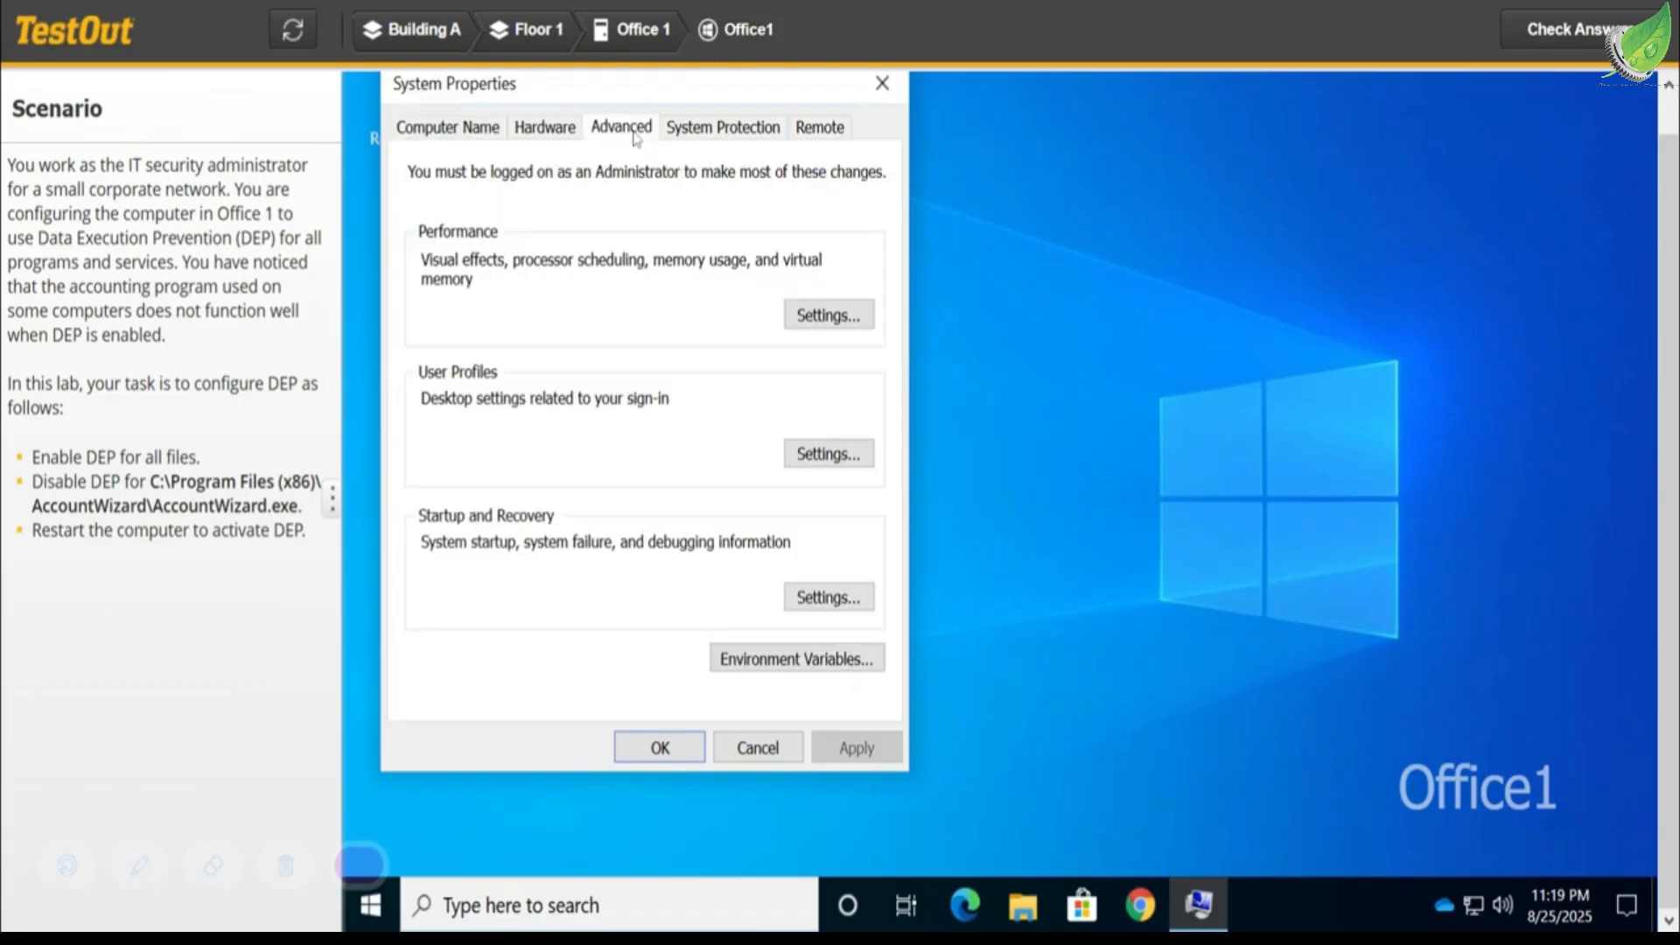
{"action": "left_click", "coordinate": [828, 317]}
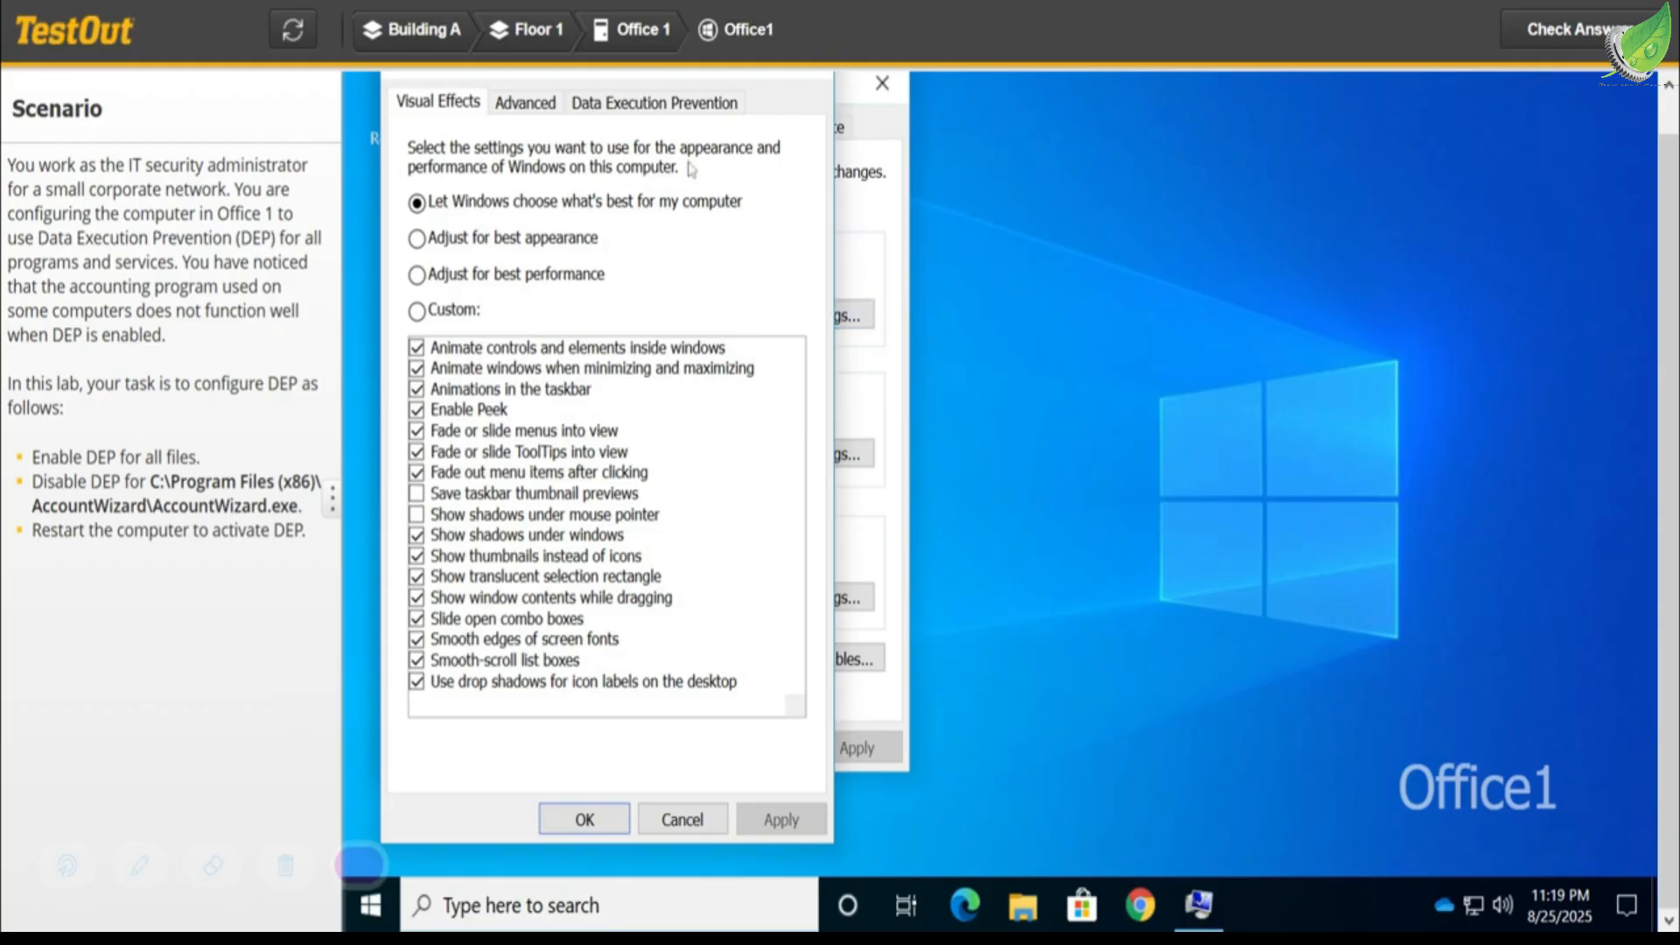
{"action": "left_click", "coordinate": [682, 103]}
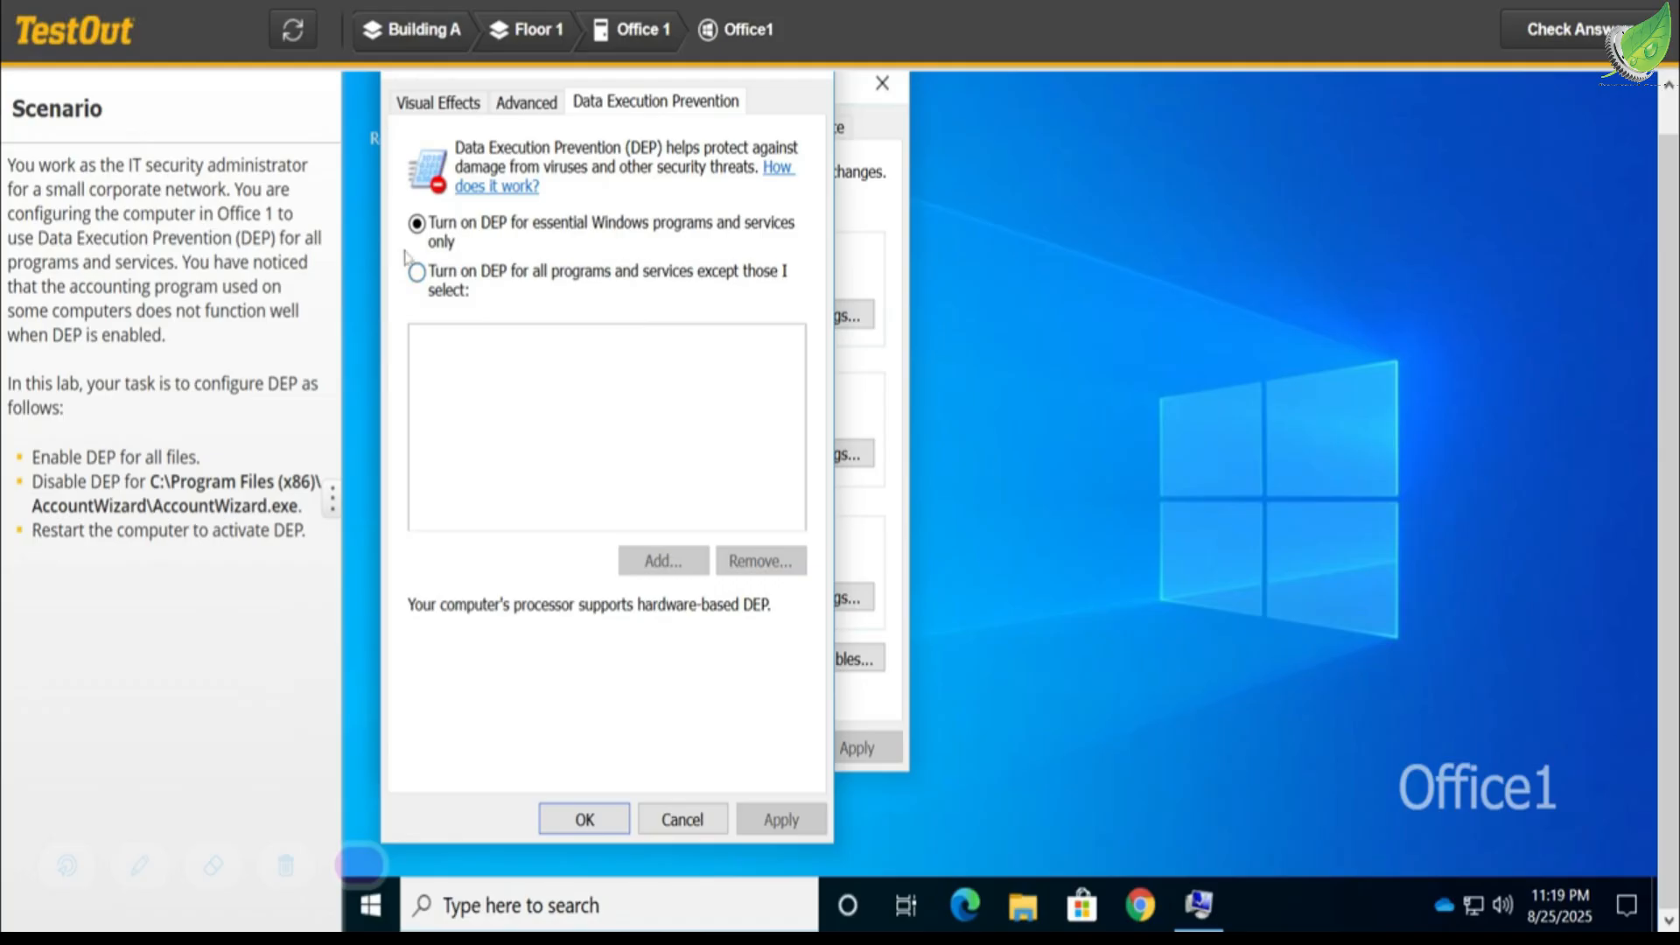
{"action": "left_click", "coordinate": [418, 273]}
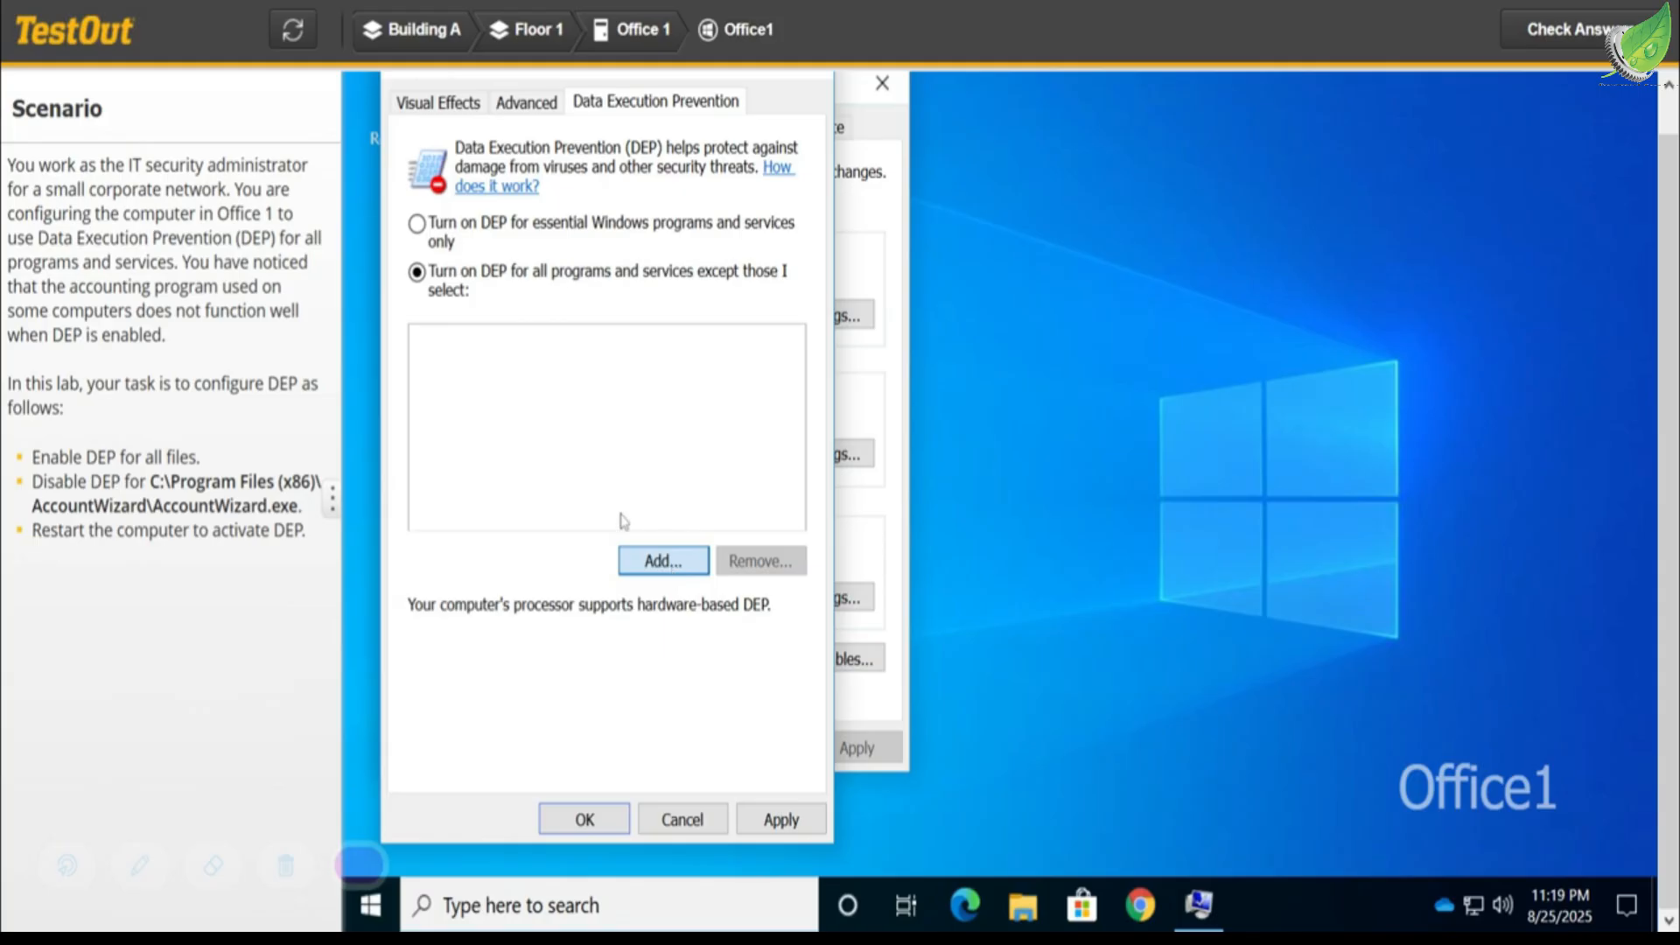
{"action": "left_click", "coordinate": [652, 556]}
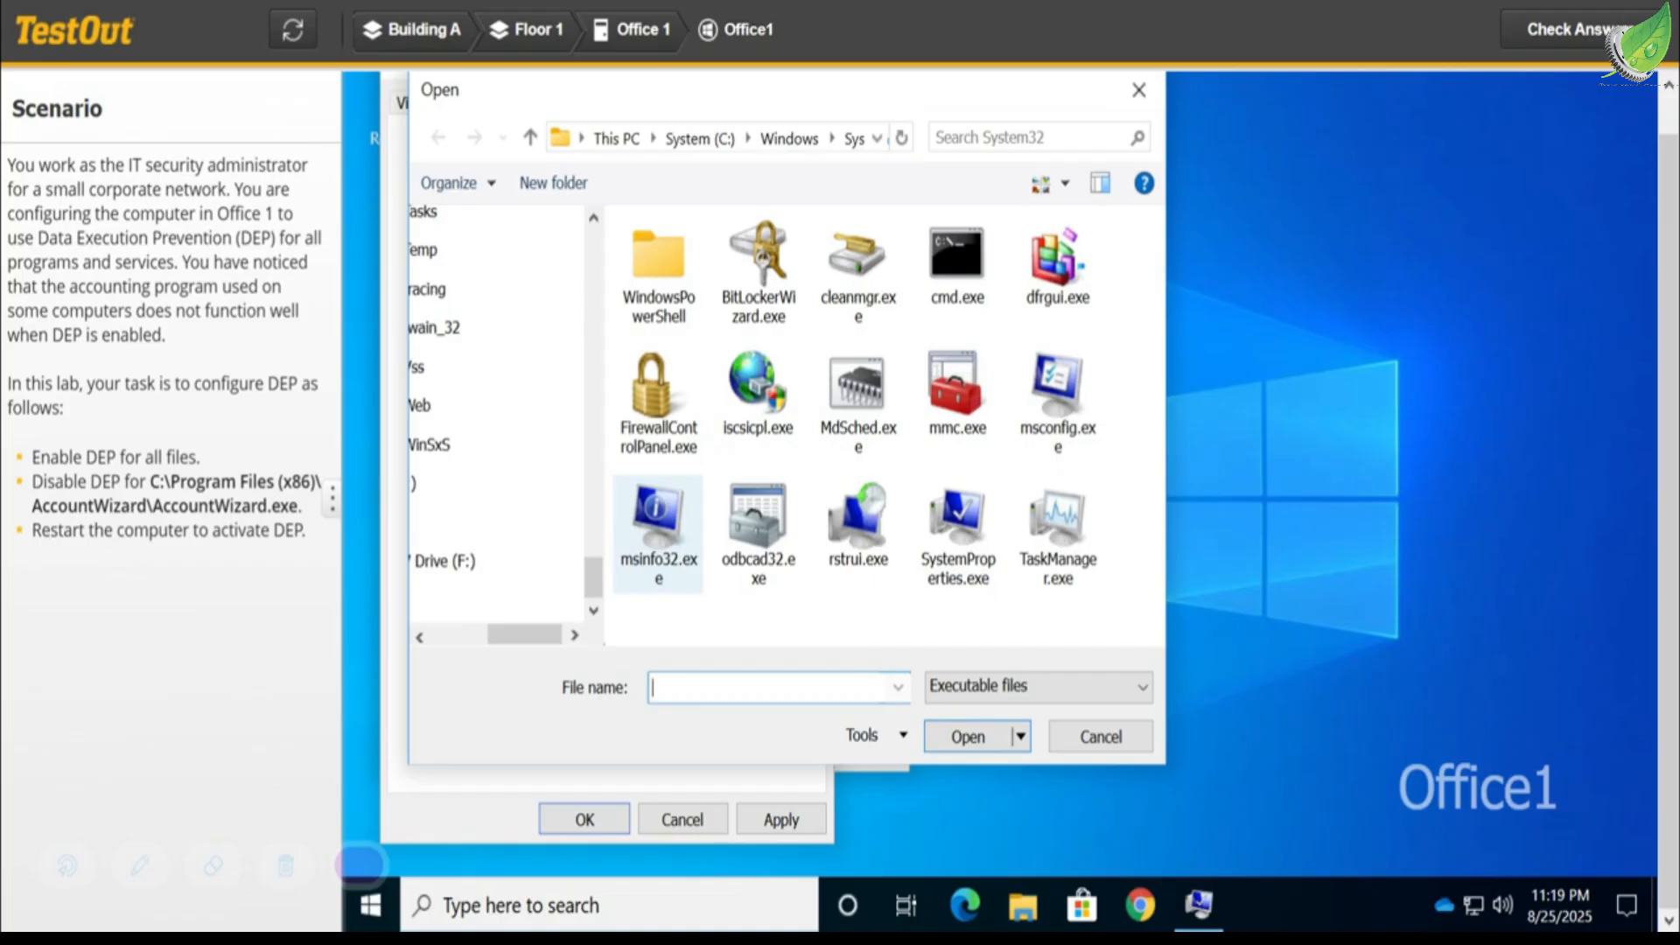
- Try to find the accounting program's executable by entering the name "account"
{"action": "left_click", "coordinate": [1004, 144]}
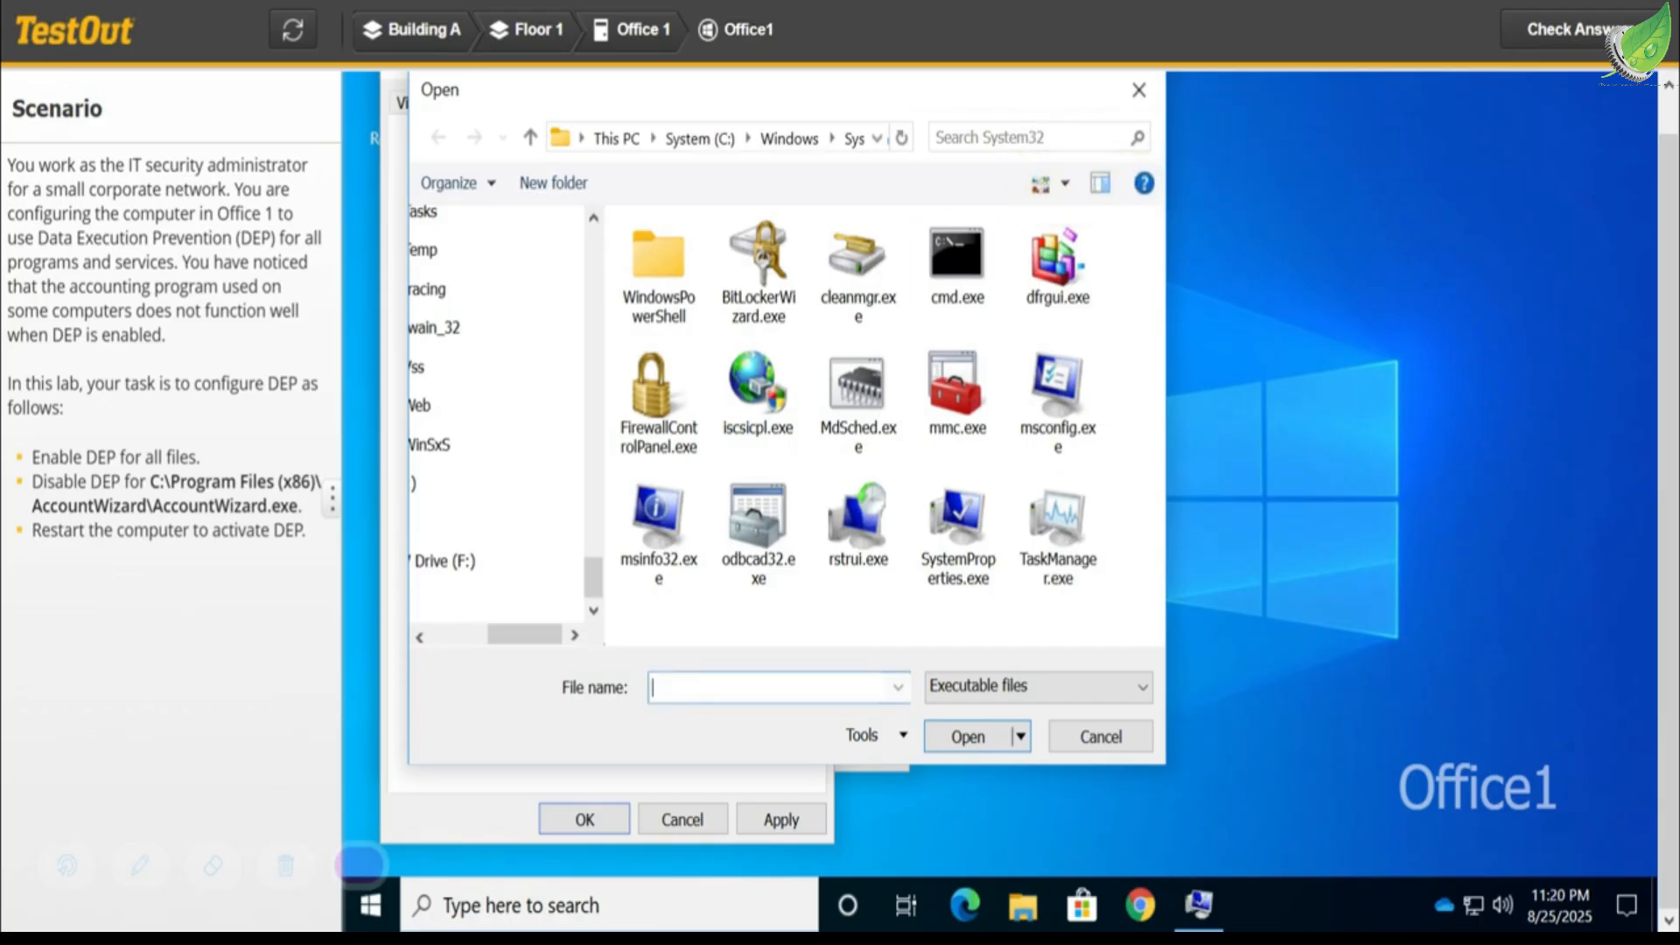
{"action": "type", "text": "account"}
{"action": "key", "text": "Return"}
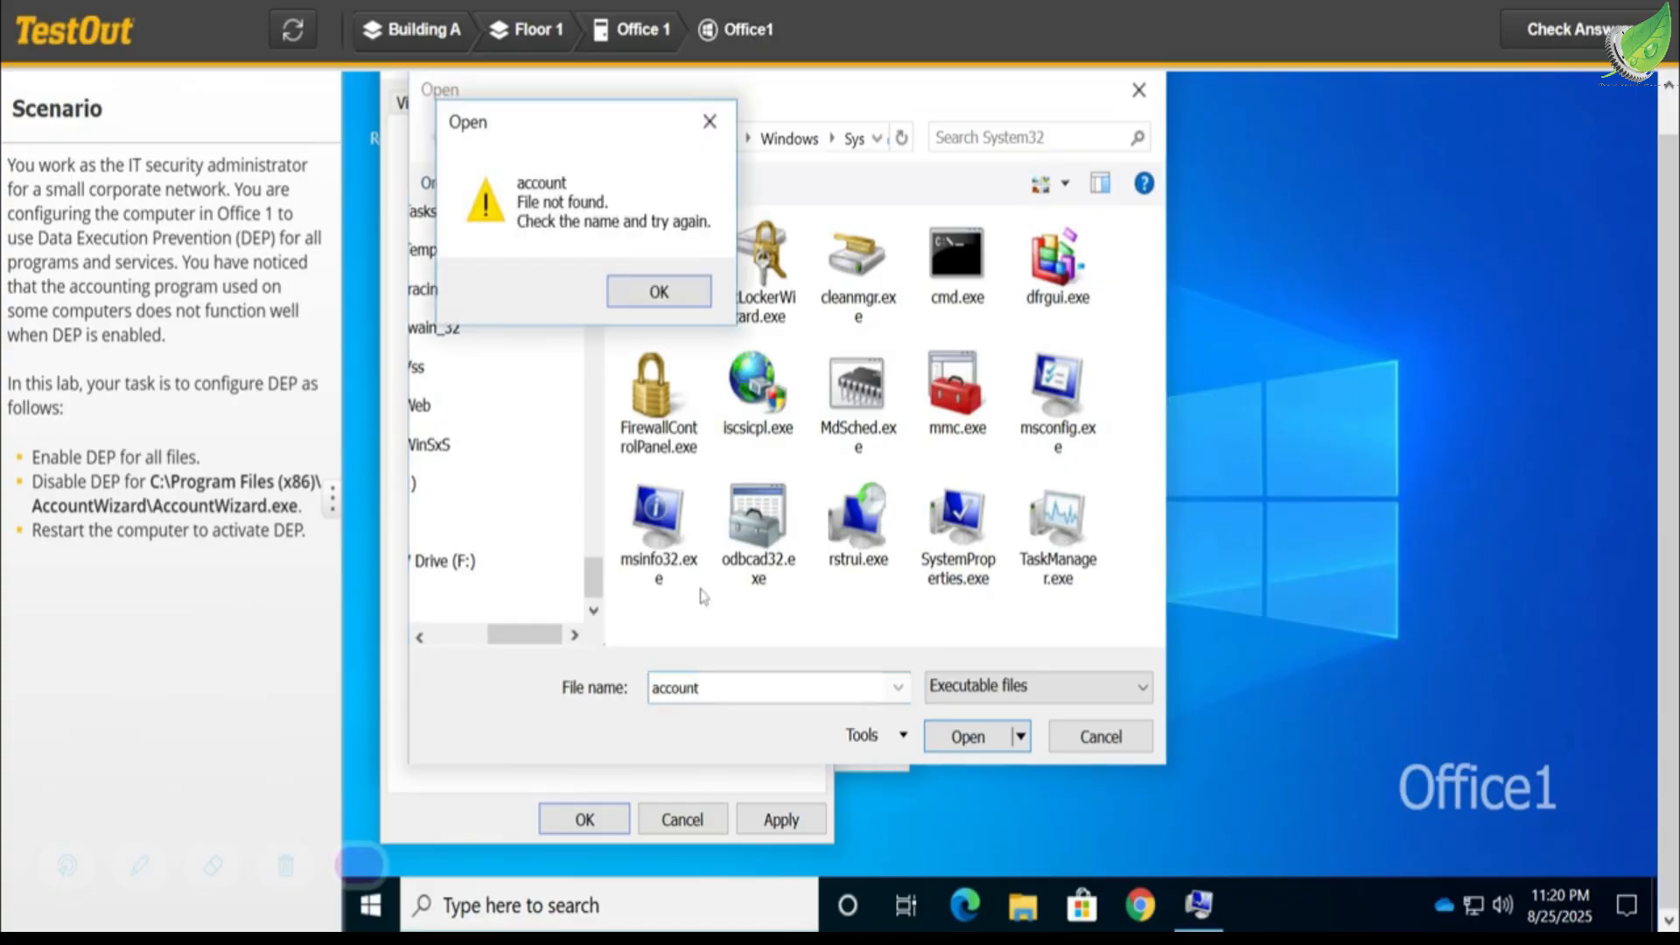
{"action": "left_click", "coordinate": [684, 296]}
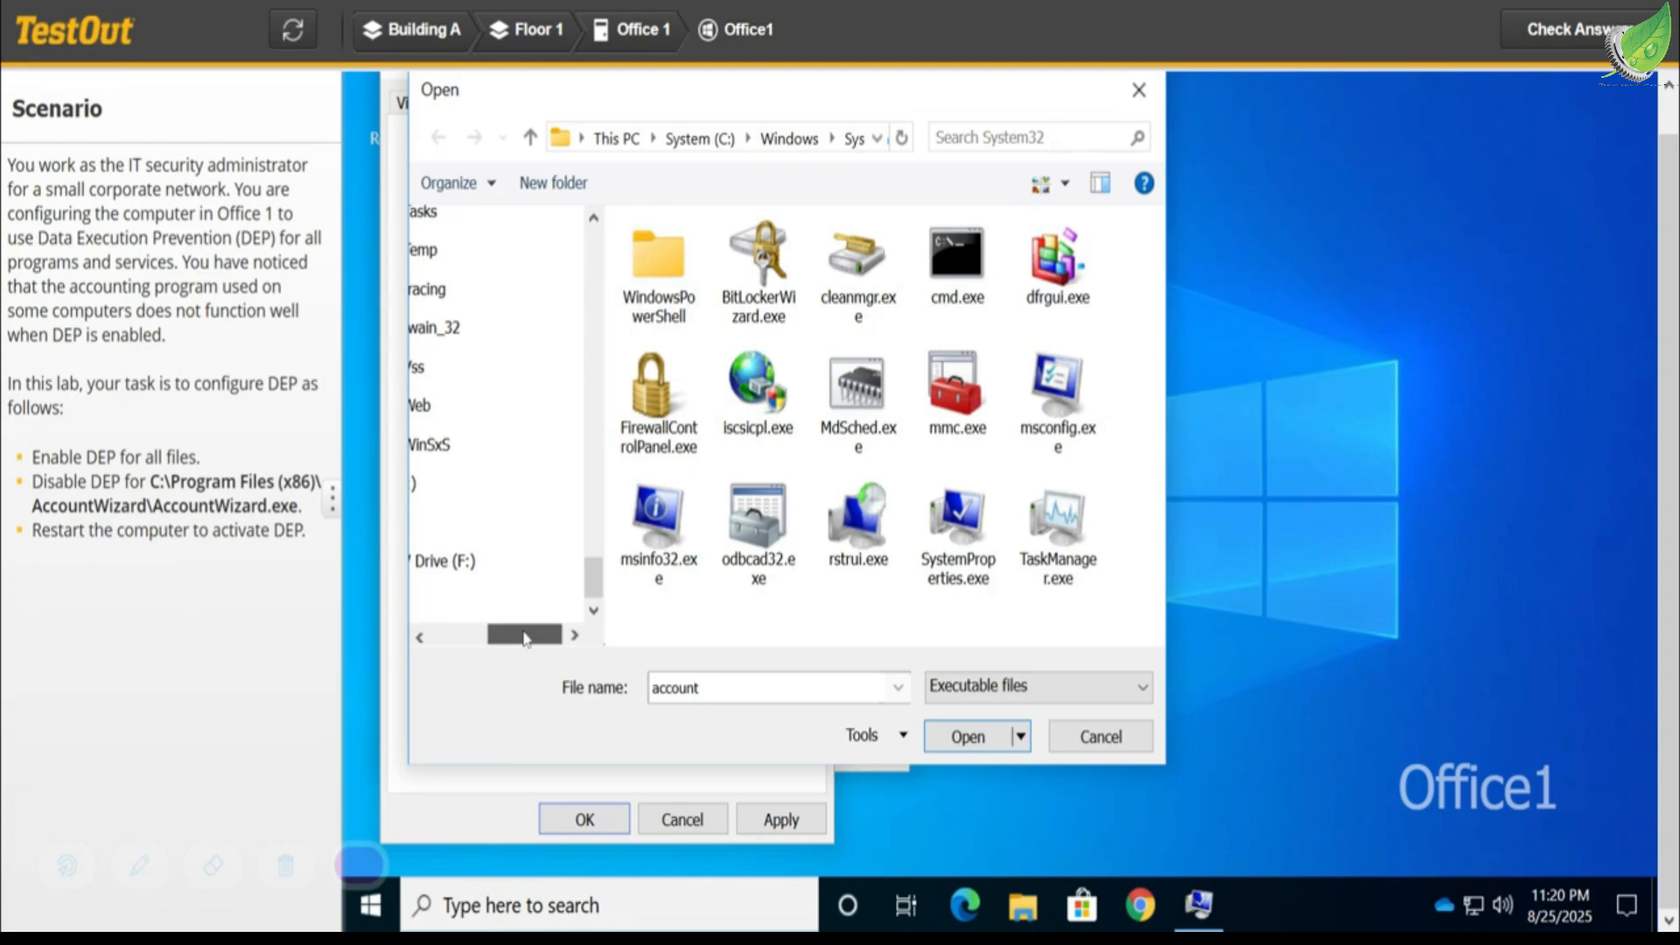
- Browse to the root of the System (C:) drive to choose the program exempted from DEP
{"action": "left_click_drag", "start_coordinate": [524, 637], "coordinate": [420, 636]}
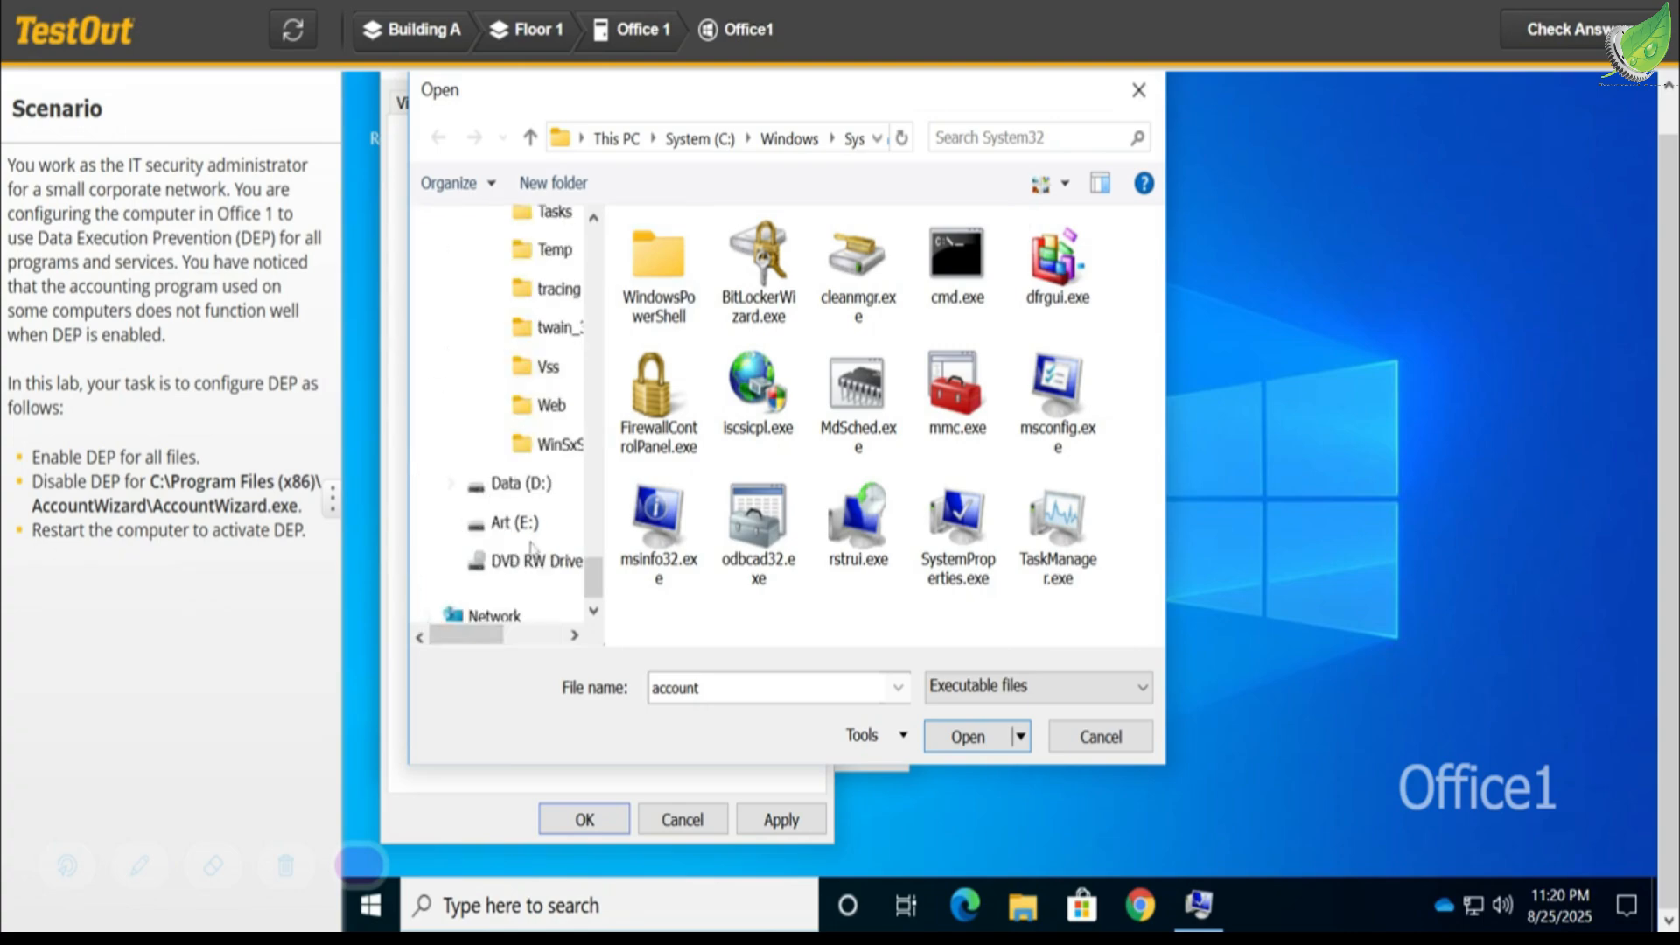
{"action": "left_click_drag", "start_coordinate": [601, 584], "coordinate": [606, 431]}
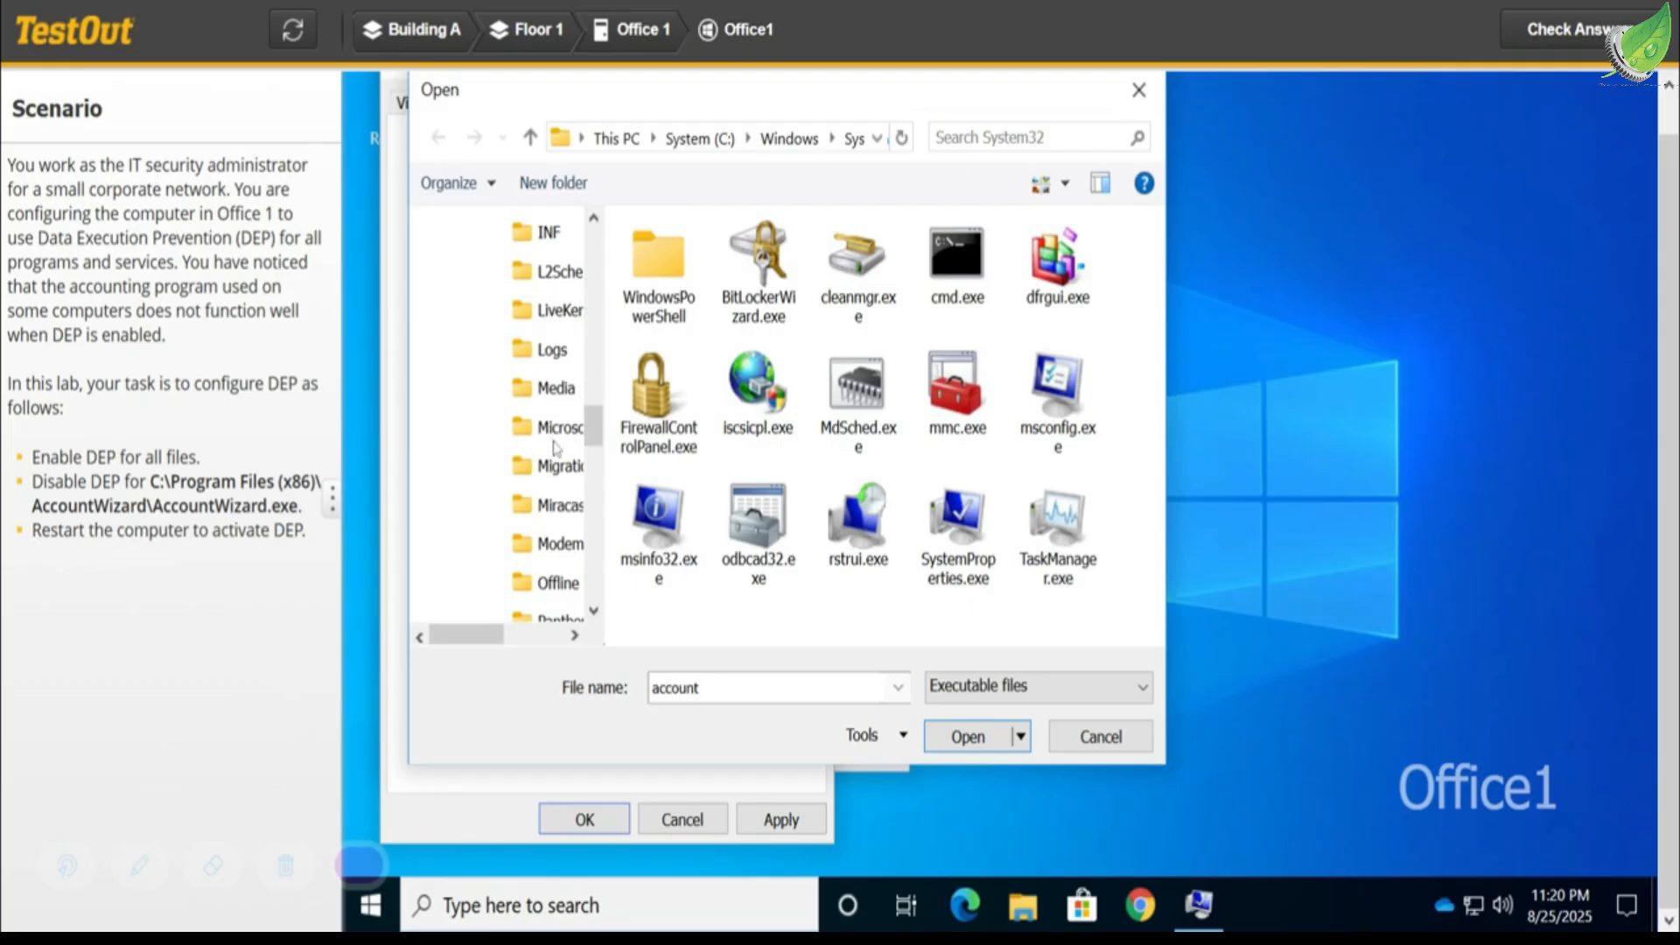
{"action": "left_click_drag", "start_coordinate": [599, 427], "coordinate": [603, 321]}
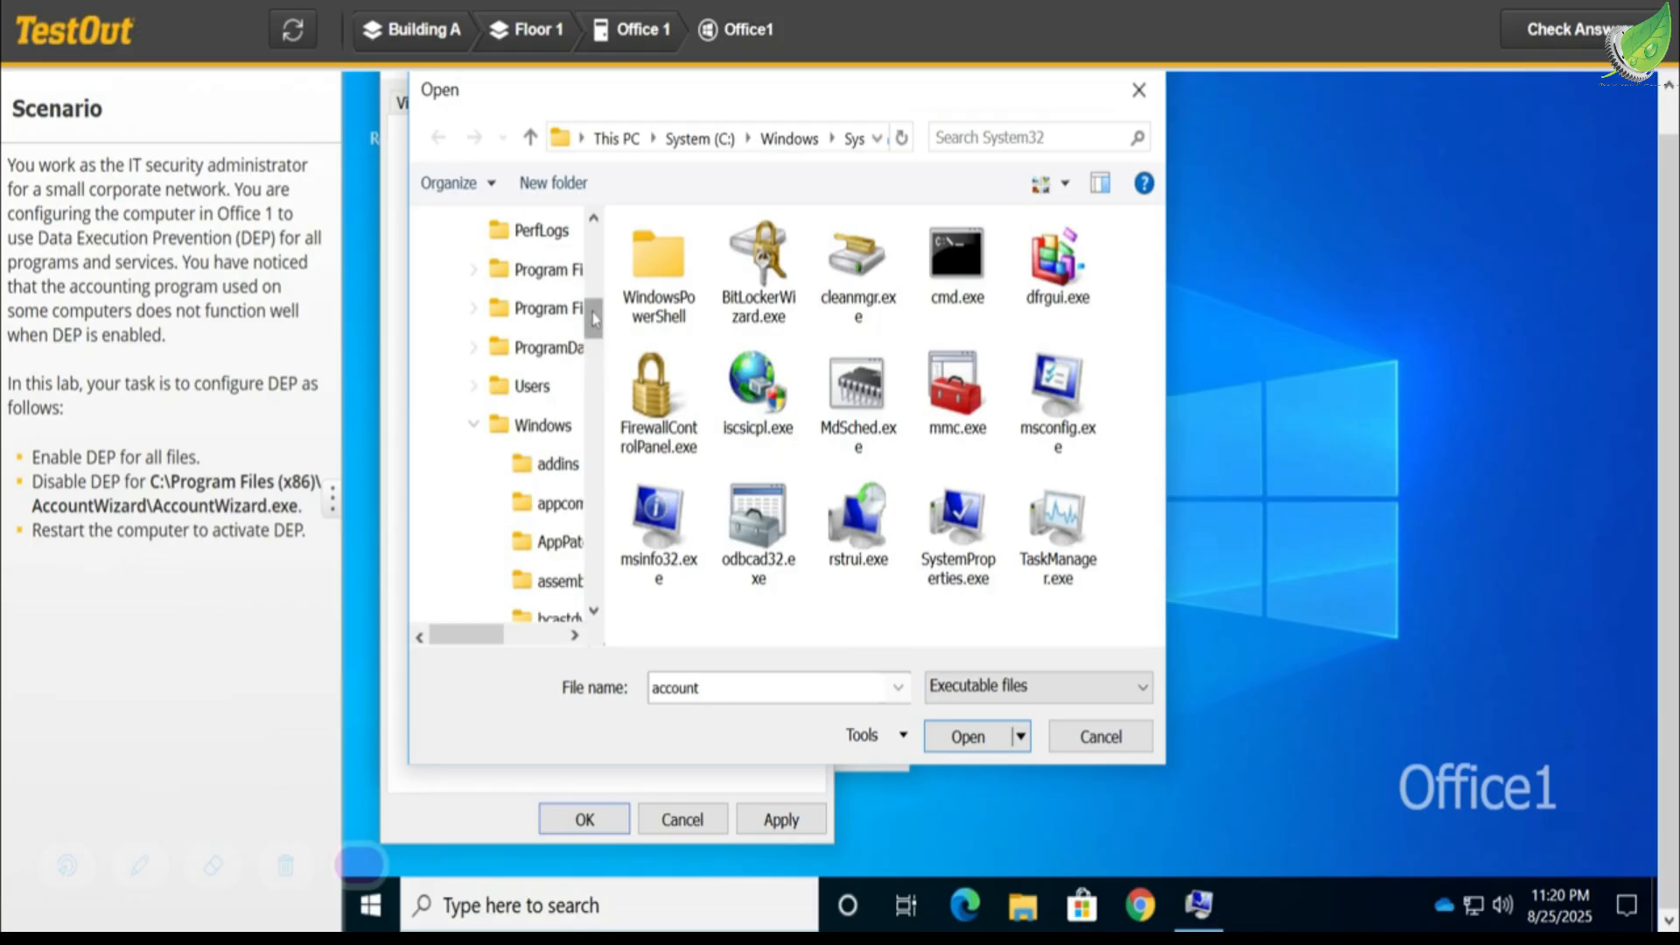
{"action": "left_click_drag", "start_coordinate": [595, 319], "coordinate": [590, 596]}
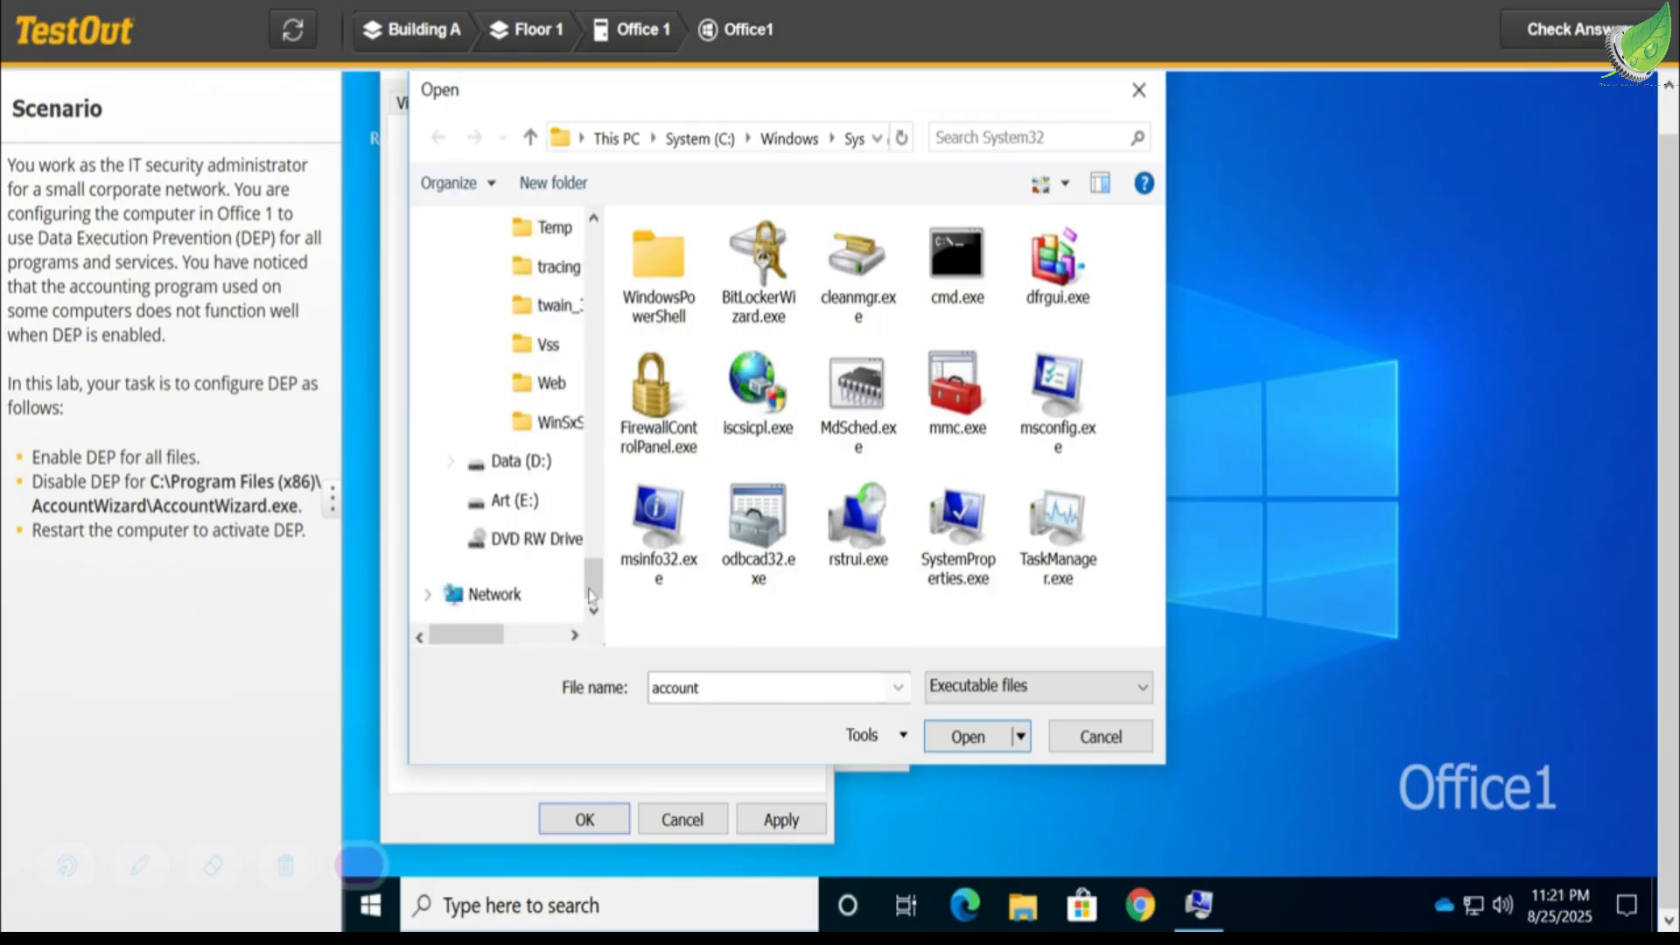
{"action": "left_click_drag", "start_coordinate": [602, 593], "coordinate": [583, 329]}
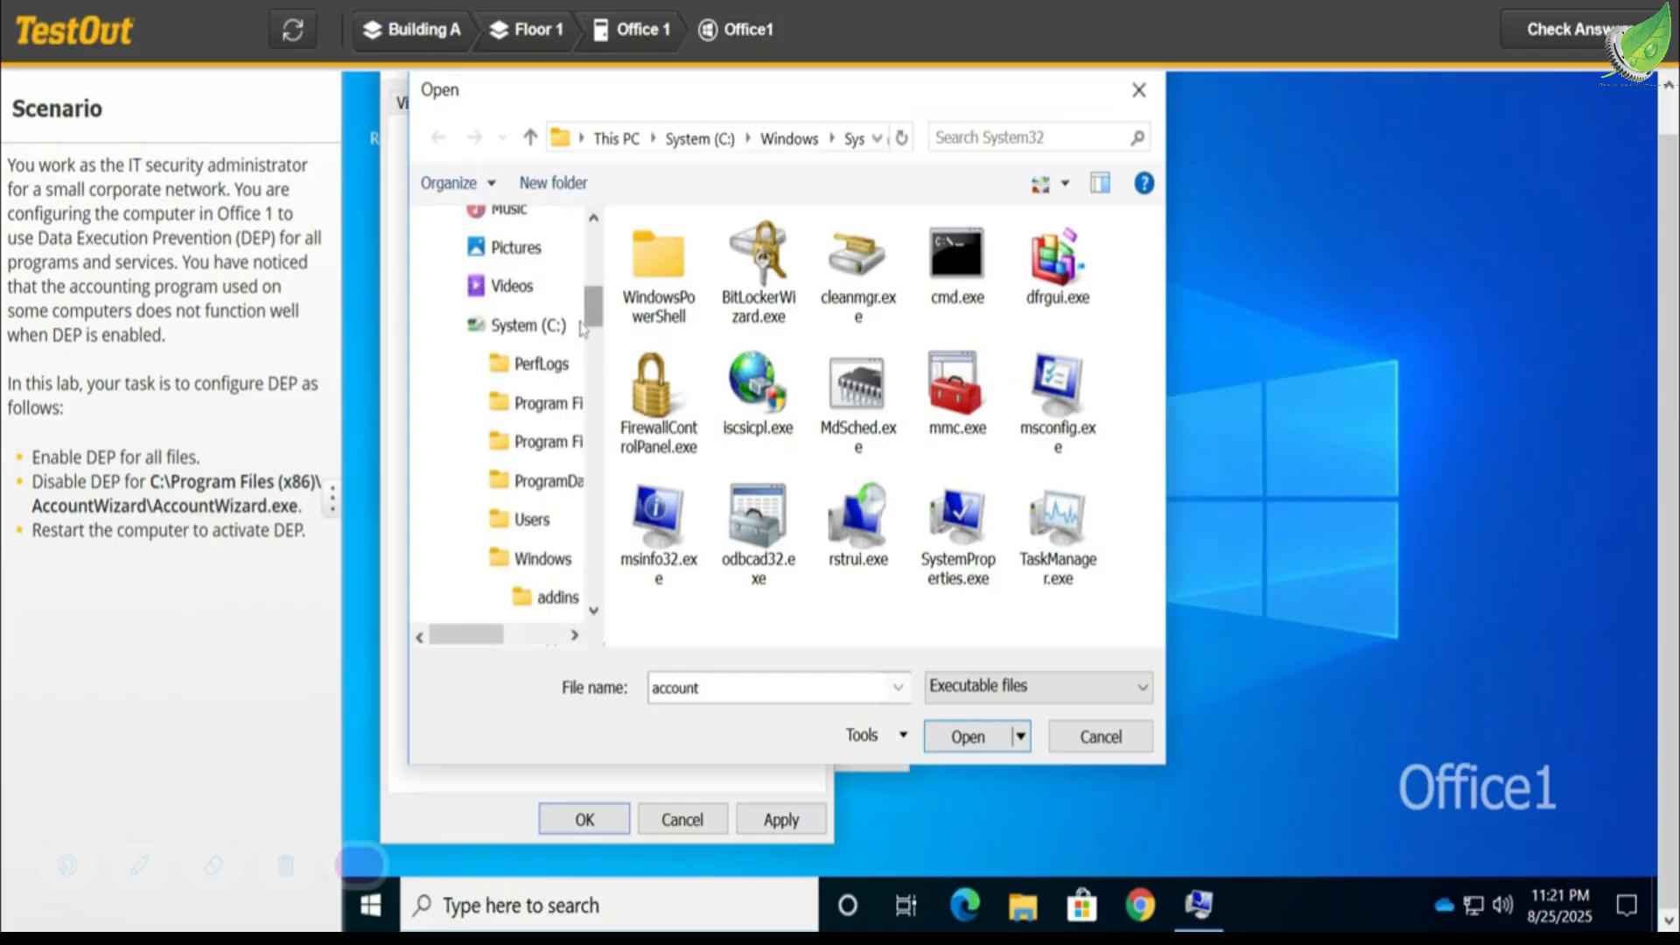
{"action": "left_click", "coordinate": [546, 337]}
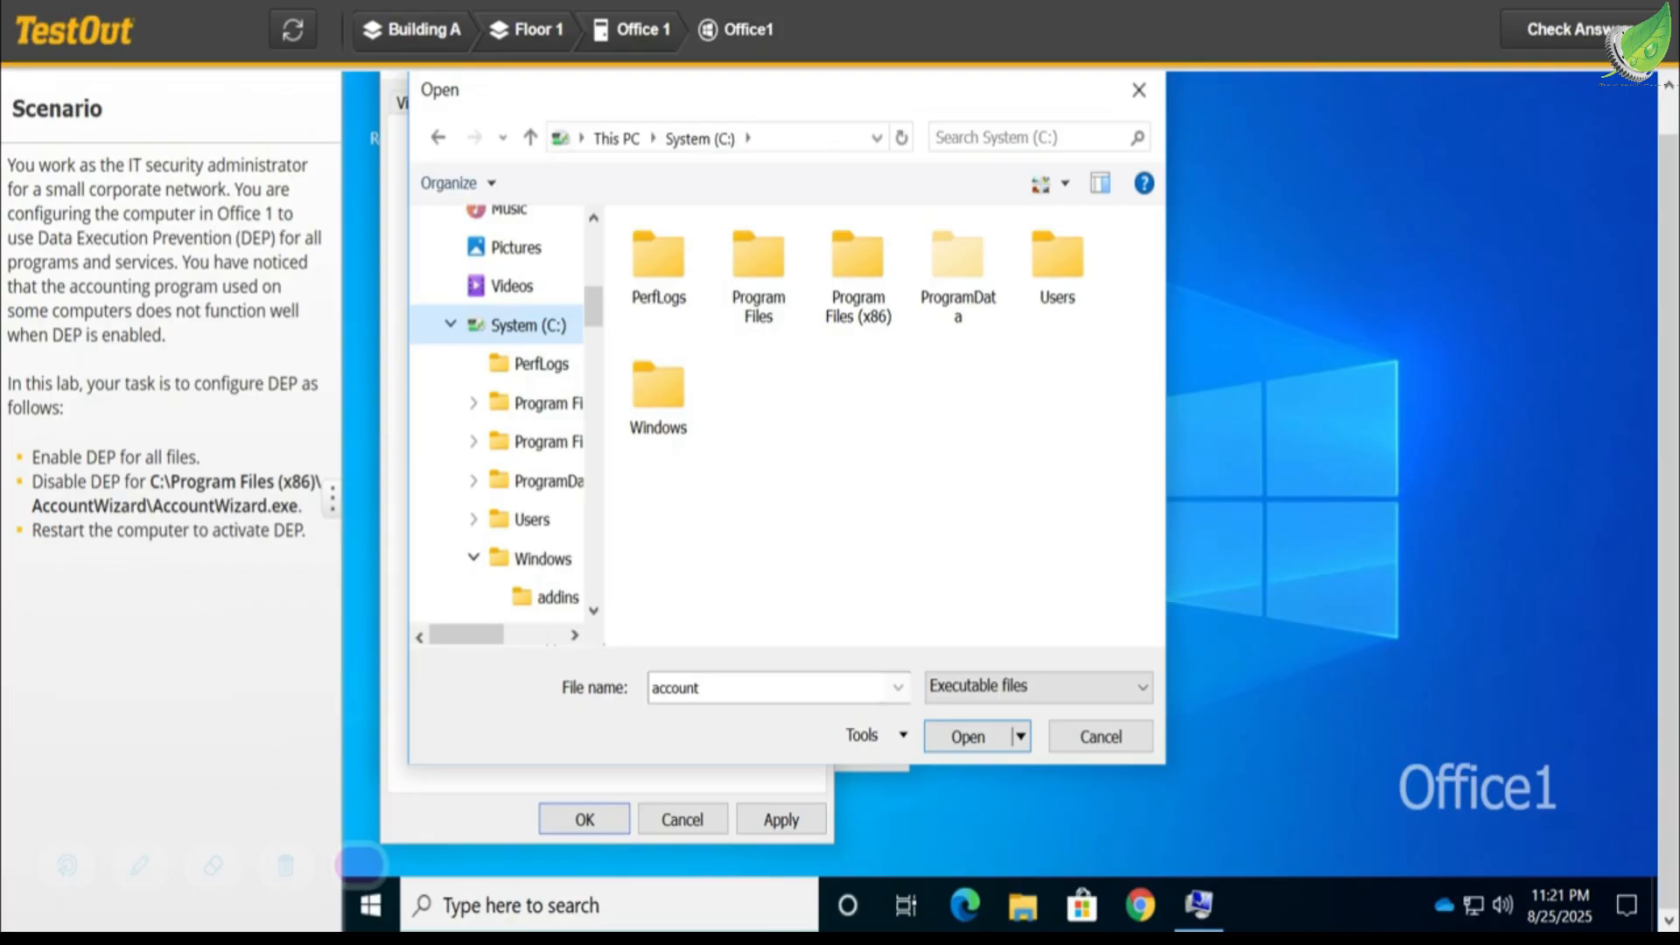
- Add AccountWizard.exe from the AccountWizard folder in Program Files (x86) as a DEP exception
{"action": "left_click", "coordinate": [857, 304]}
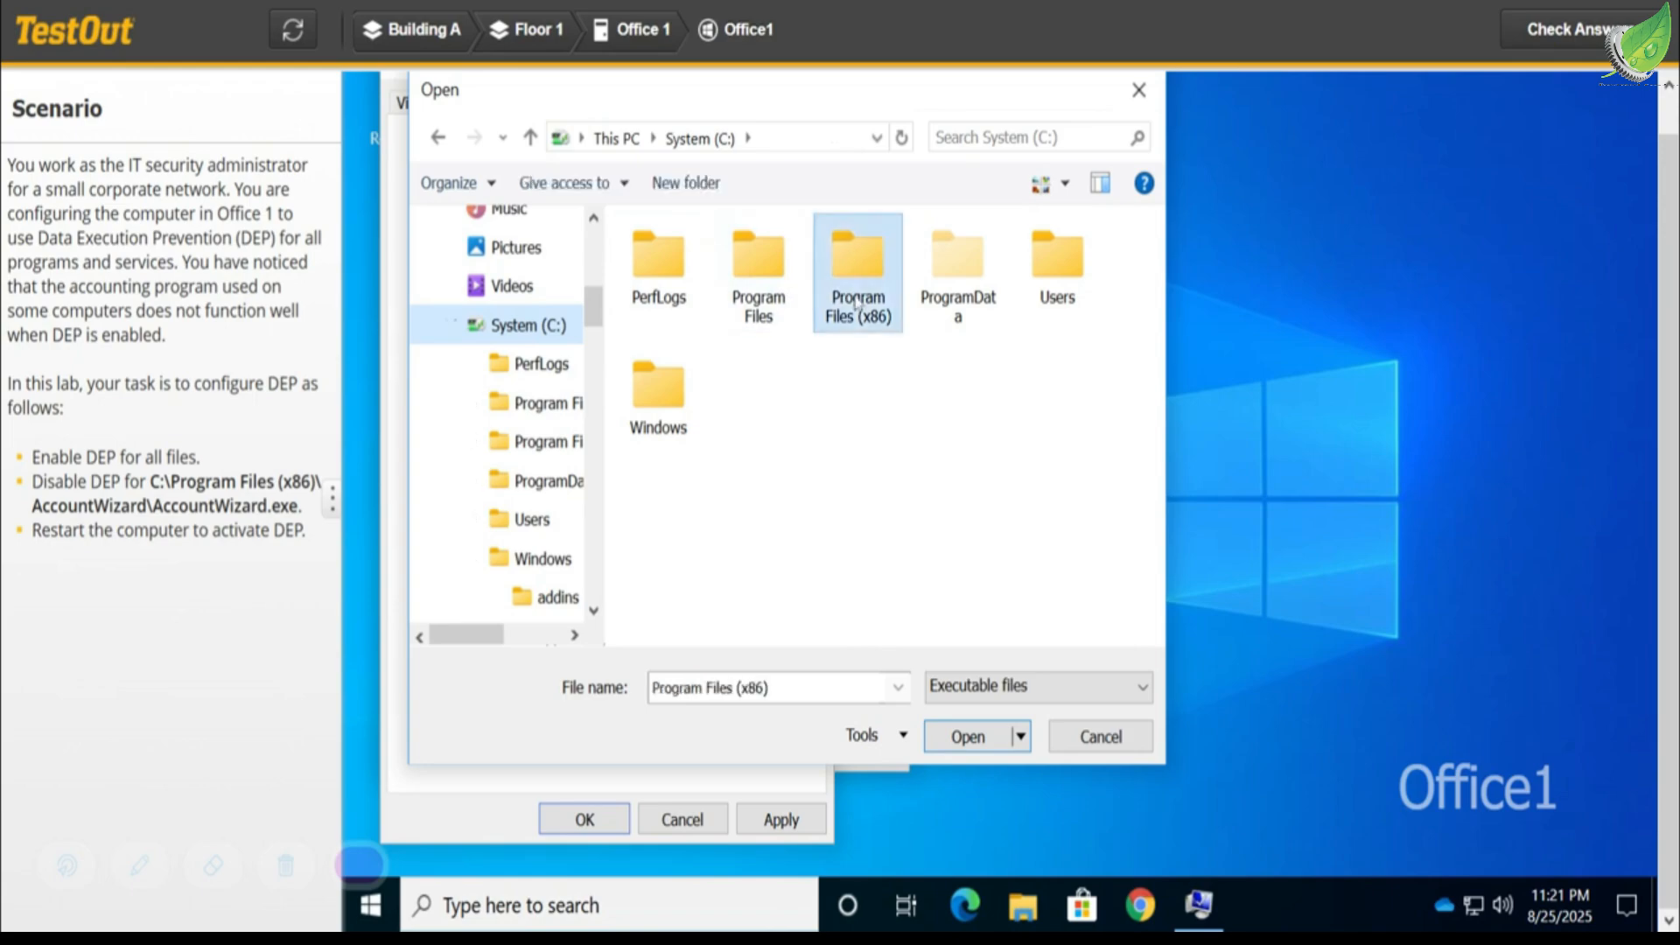
{"action": "double_click", "coordinate": [857, 304]}
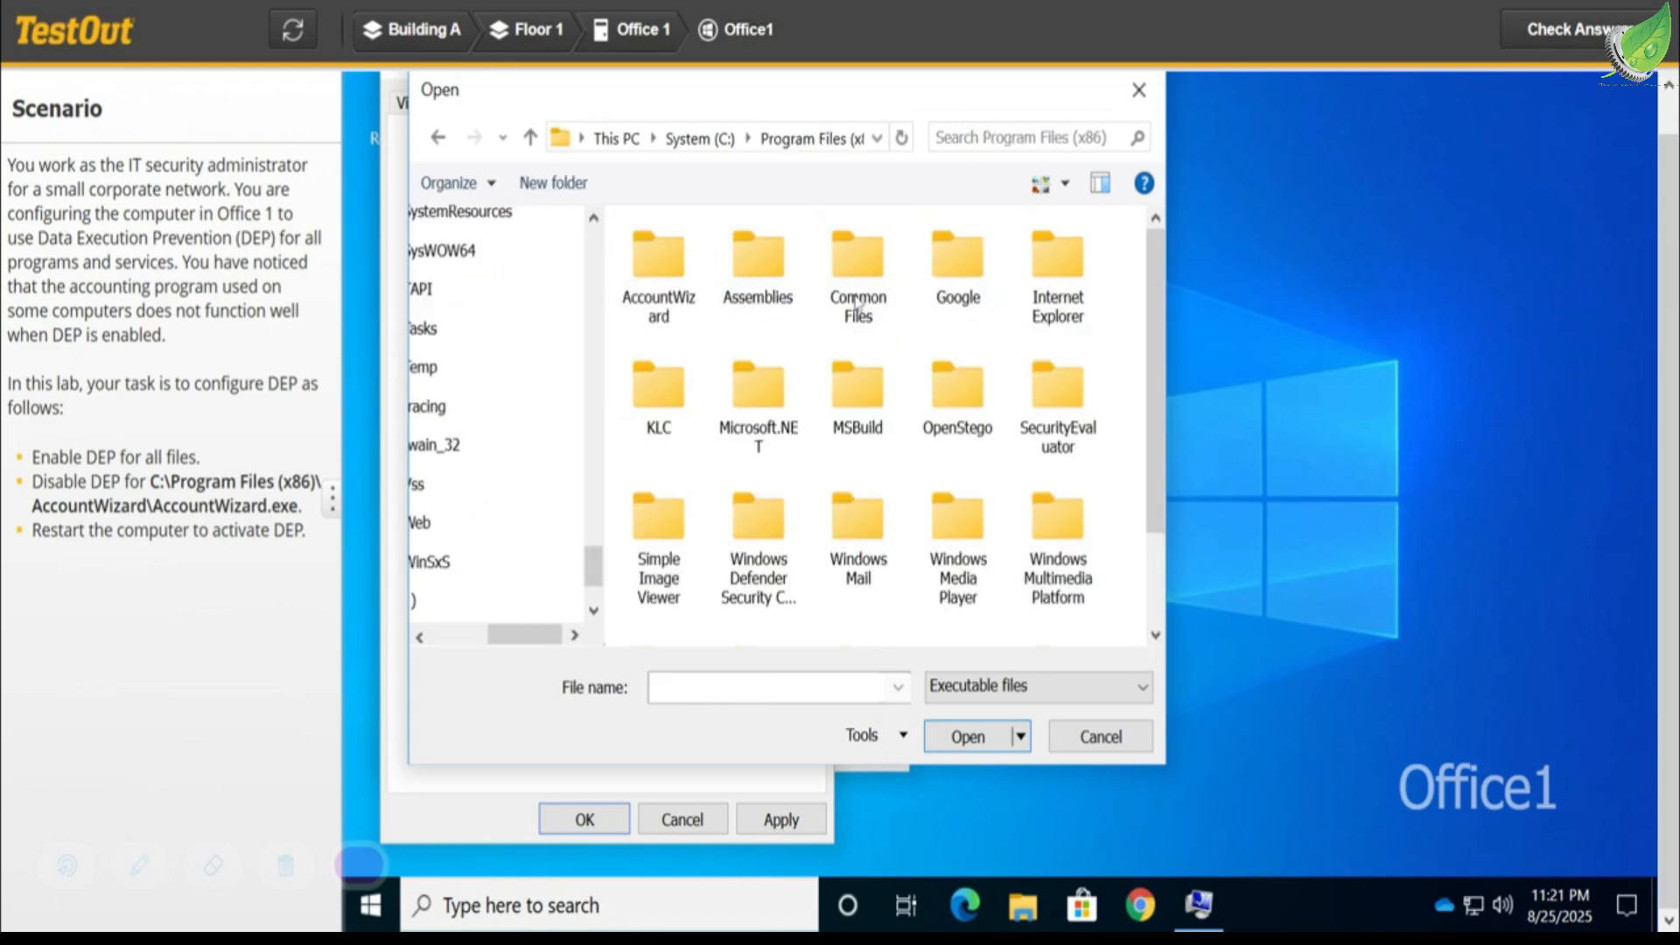
{"action": "left_click", "coordinate": [655, 289]}
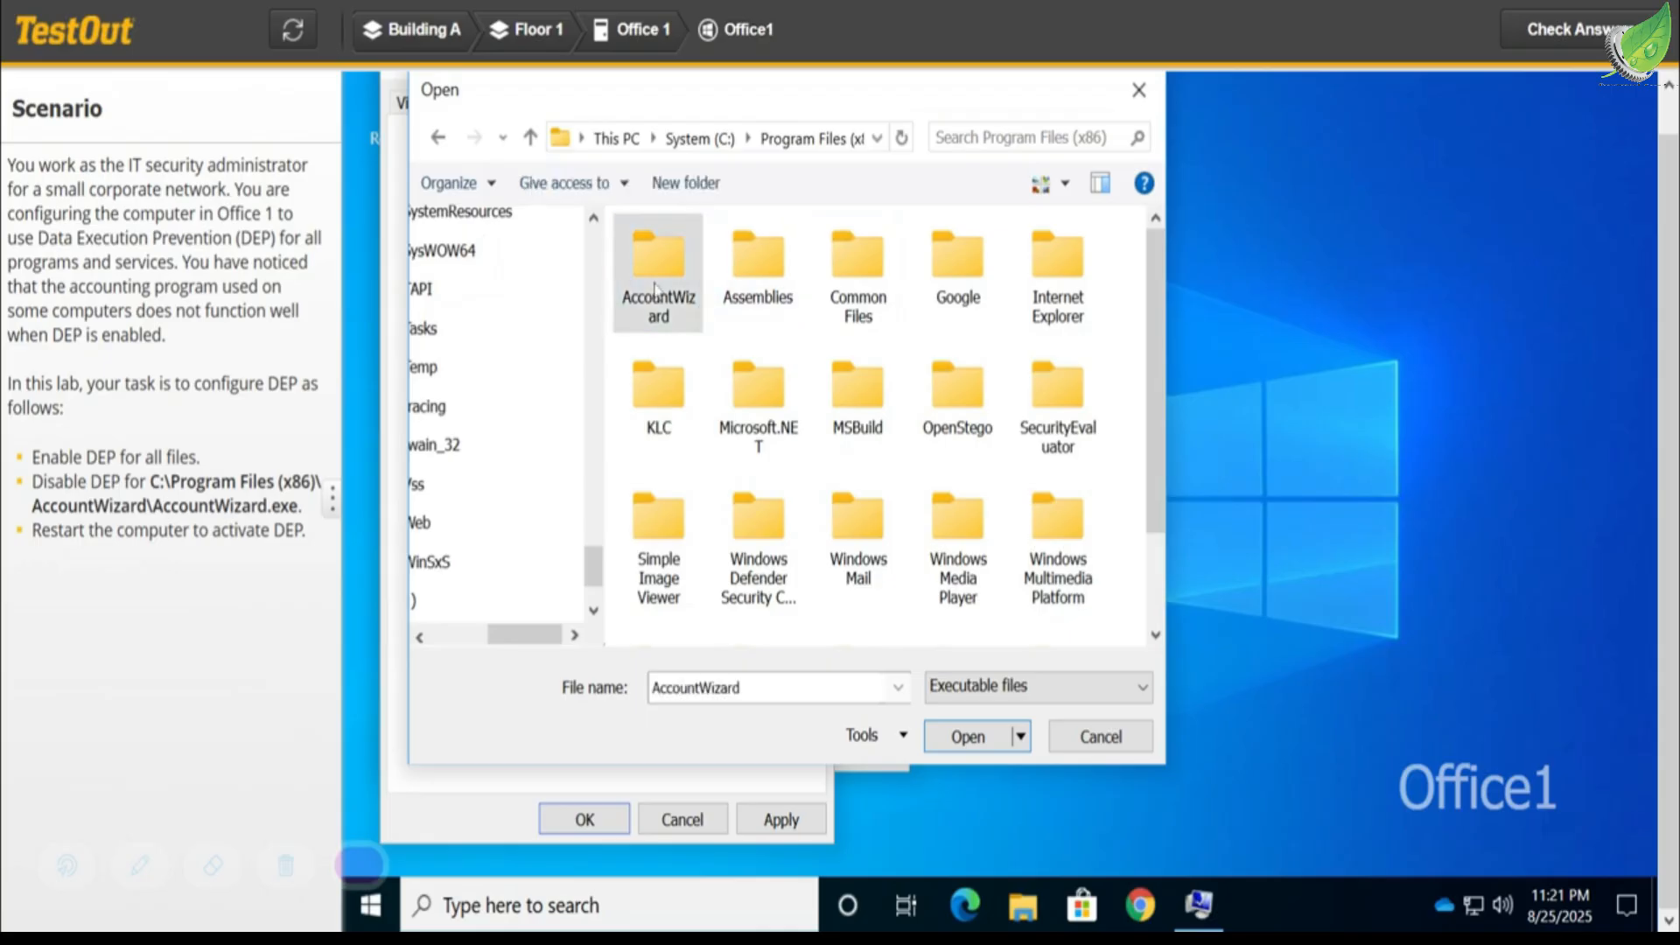
{"action": "double_click", "coordinate": [654, 288]}
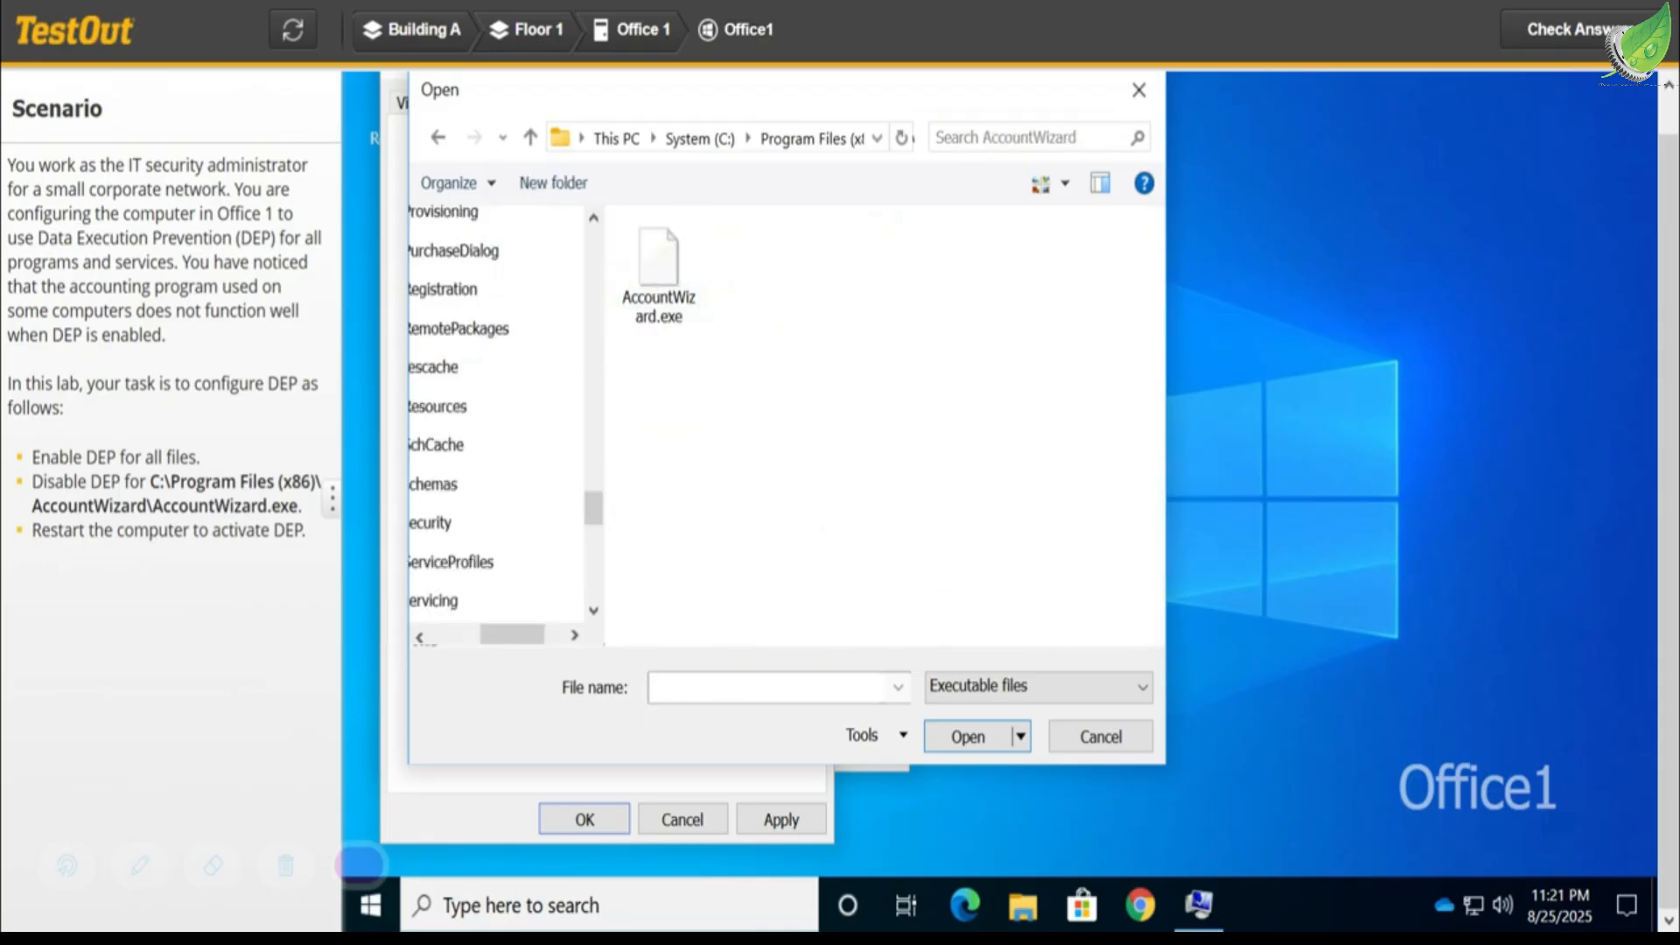
{"action": "left_click", "coordinate": [657, 290]}
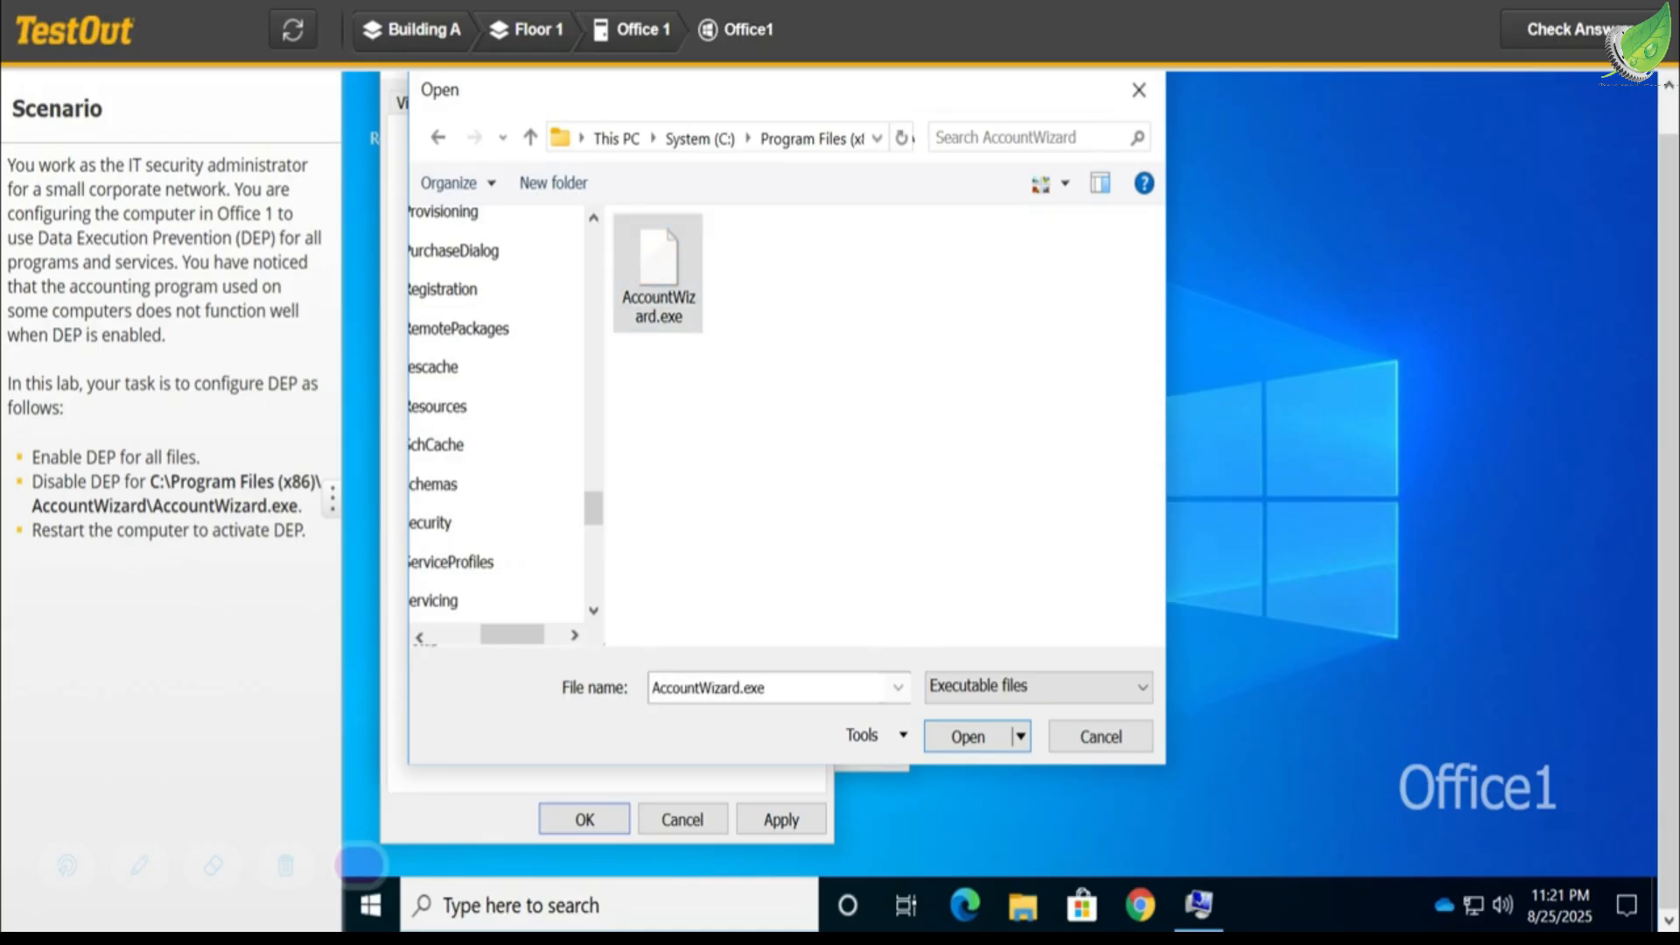
{"action": "double_click", "coordinate": [654, 288]}
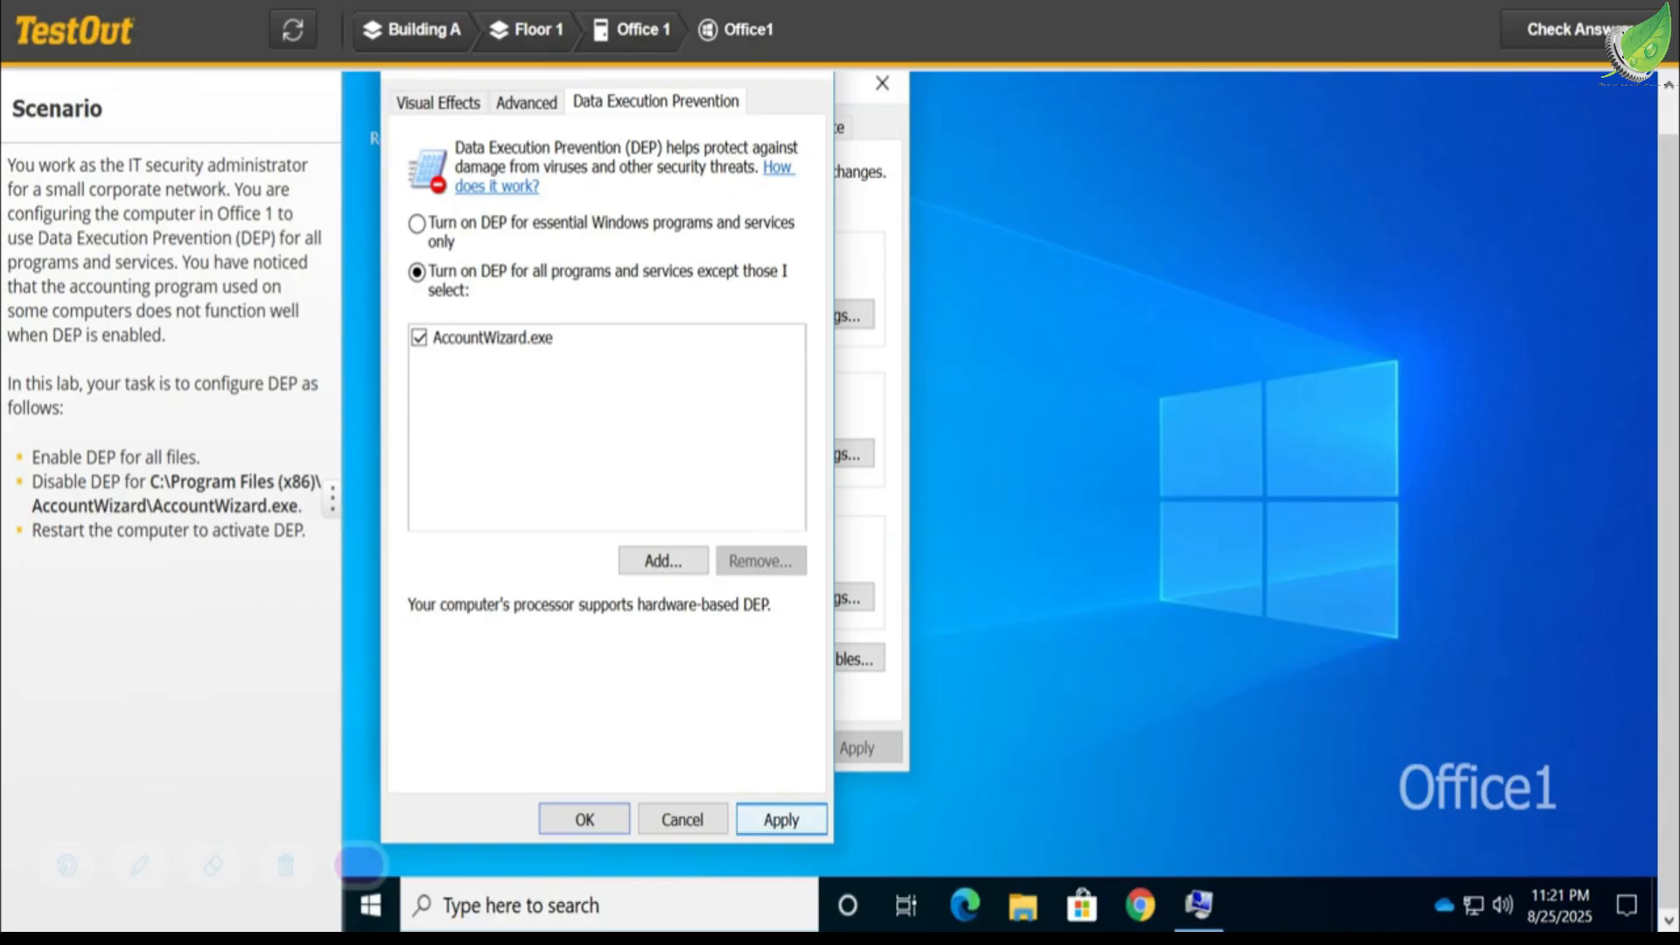
- Apply the DEP settings, close Performance Options and System Properties, and restart the computer
{"action": "left_click", "coordinate": [782, 819]}
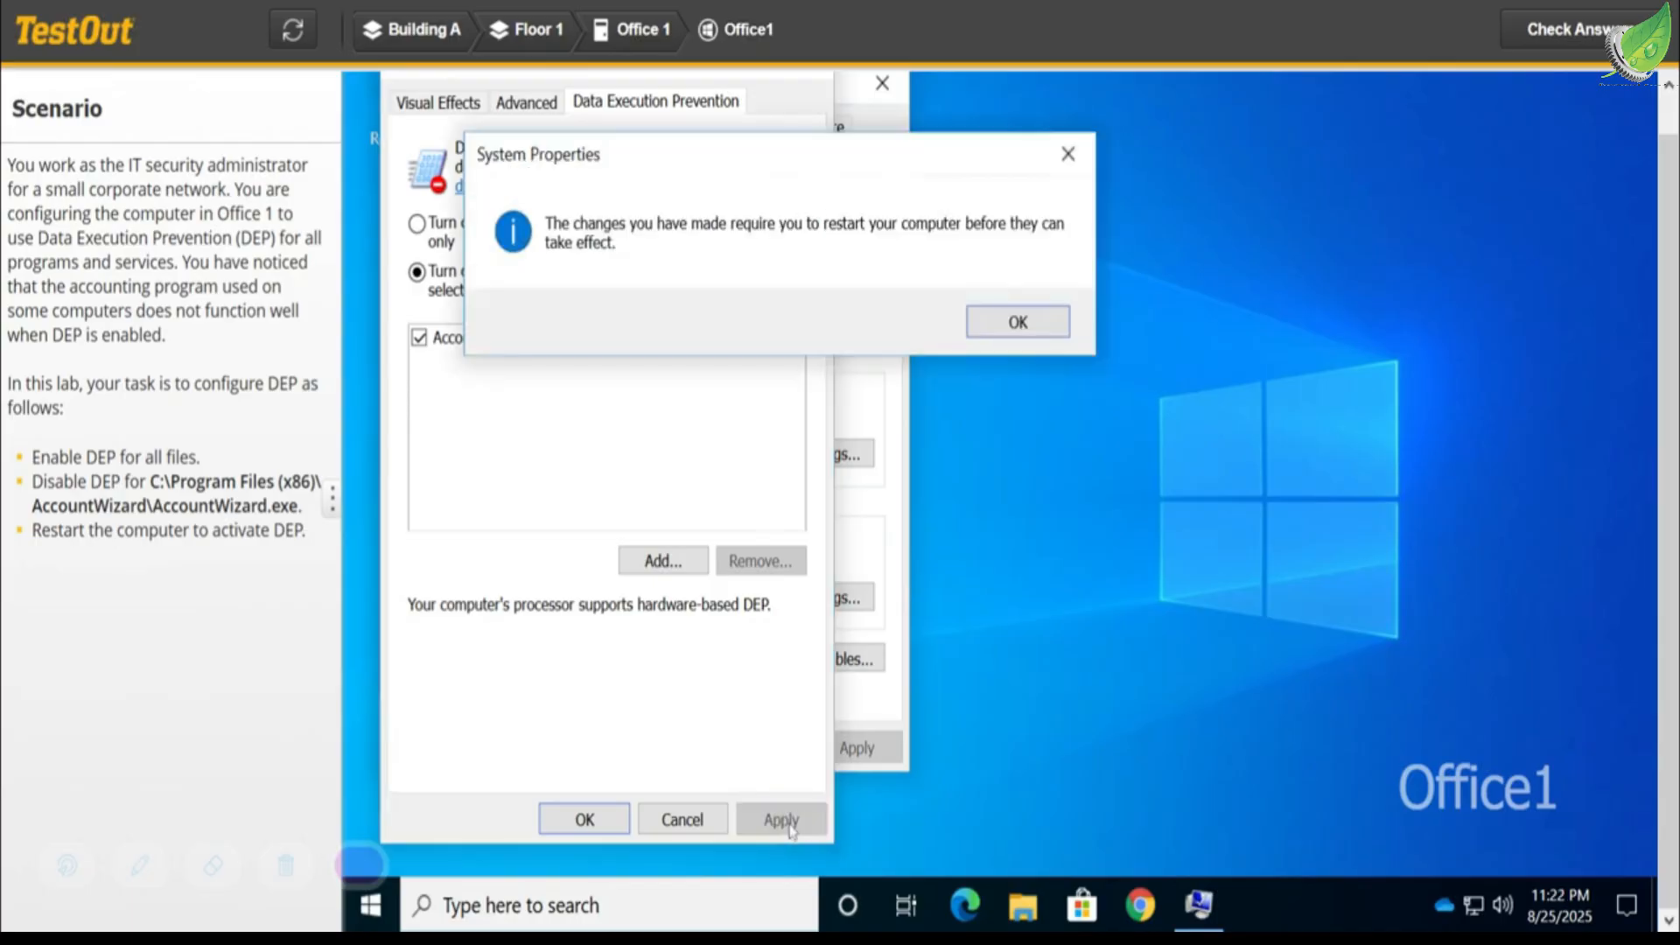
{"action": "left_click", "coordinate": [1026, 321]}
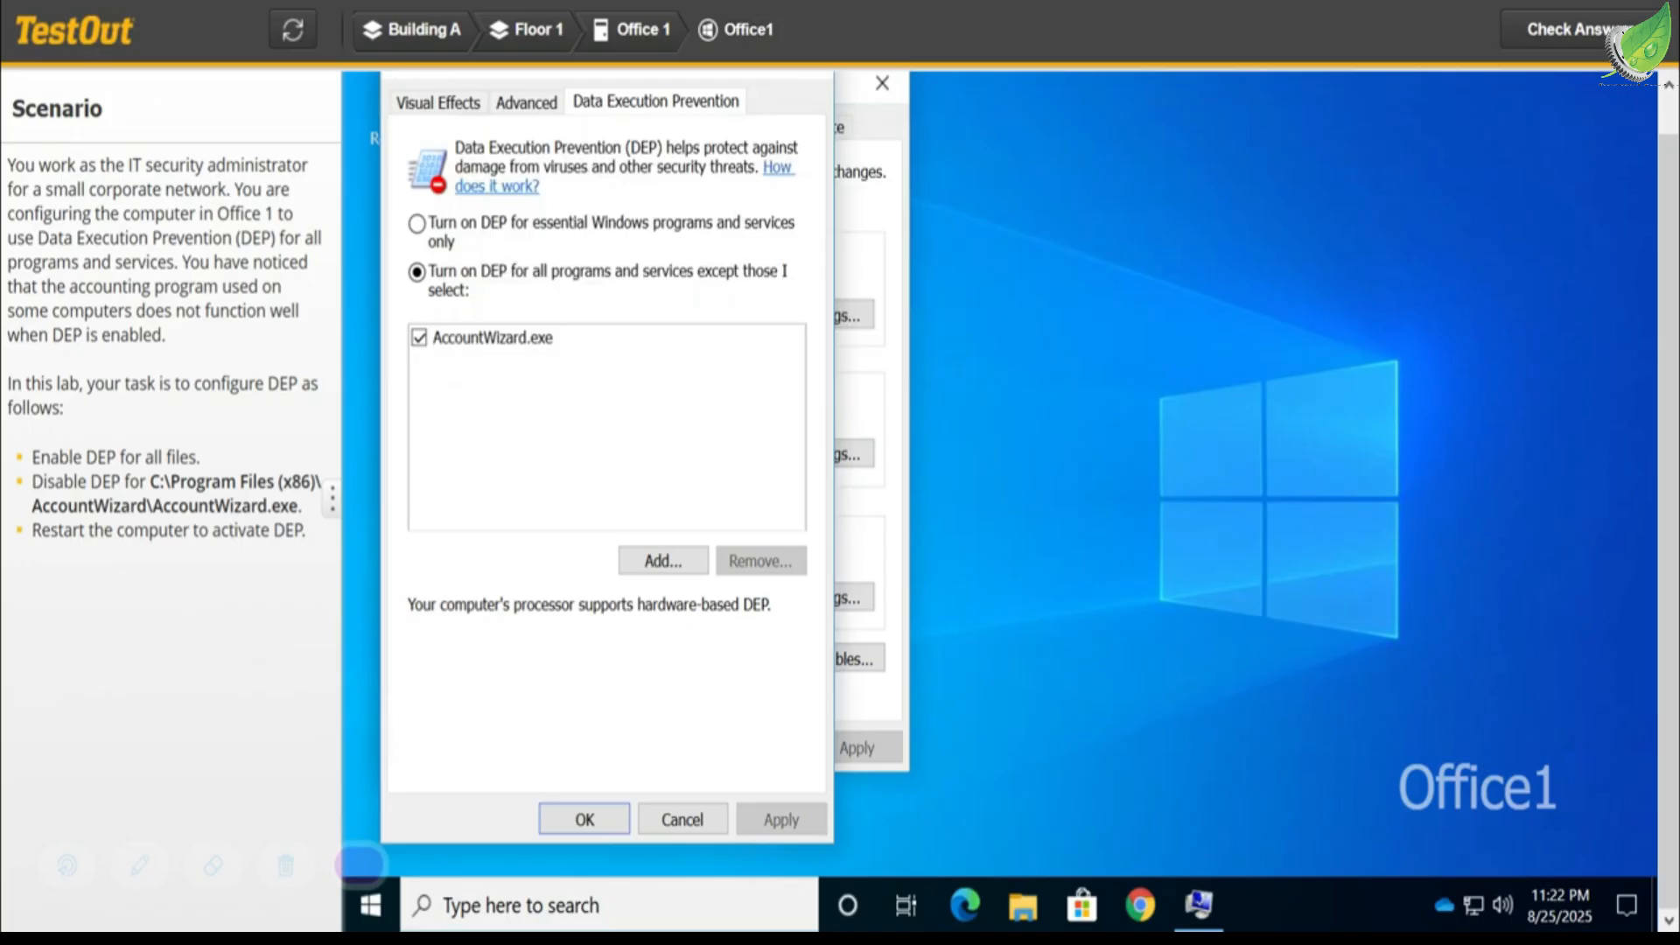
{"action": "left_click", "coordinate": [585, 820]}
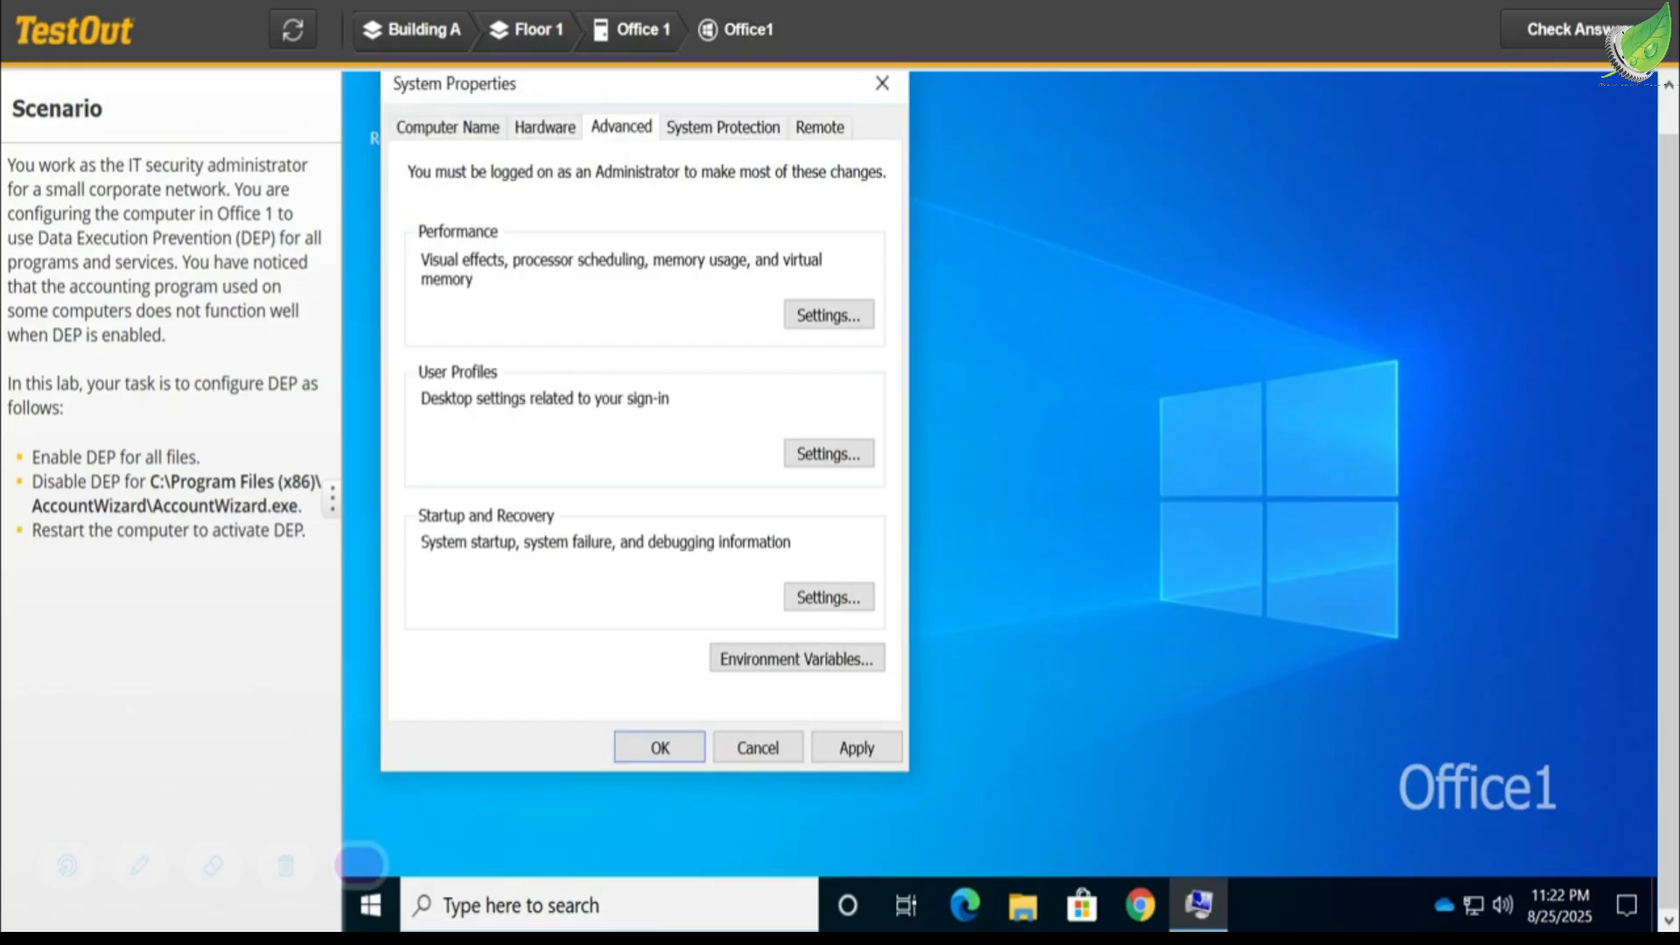
{"action": "left_click", "coordinate": [662, 747]}
{"action": "left_click", "coordinate": [775, 393]}
{"action": "left_click", "coordinate": [774, 393]}
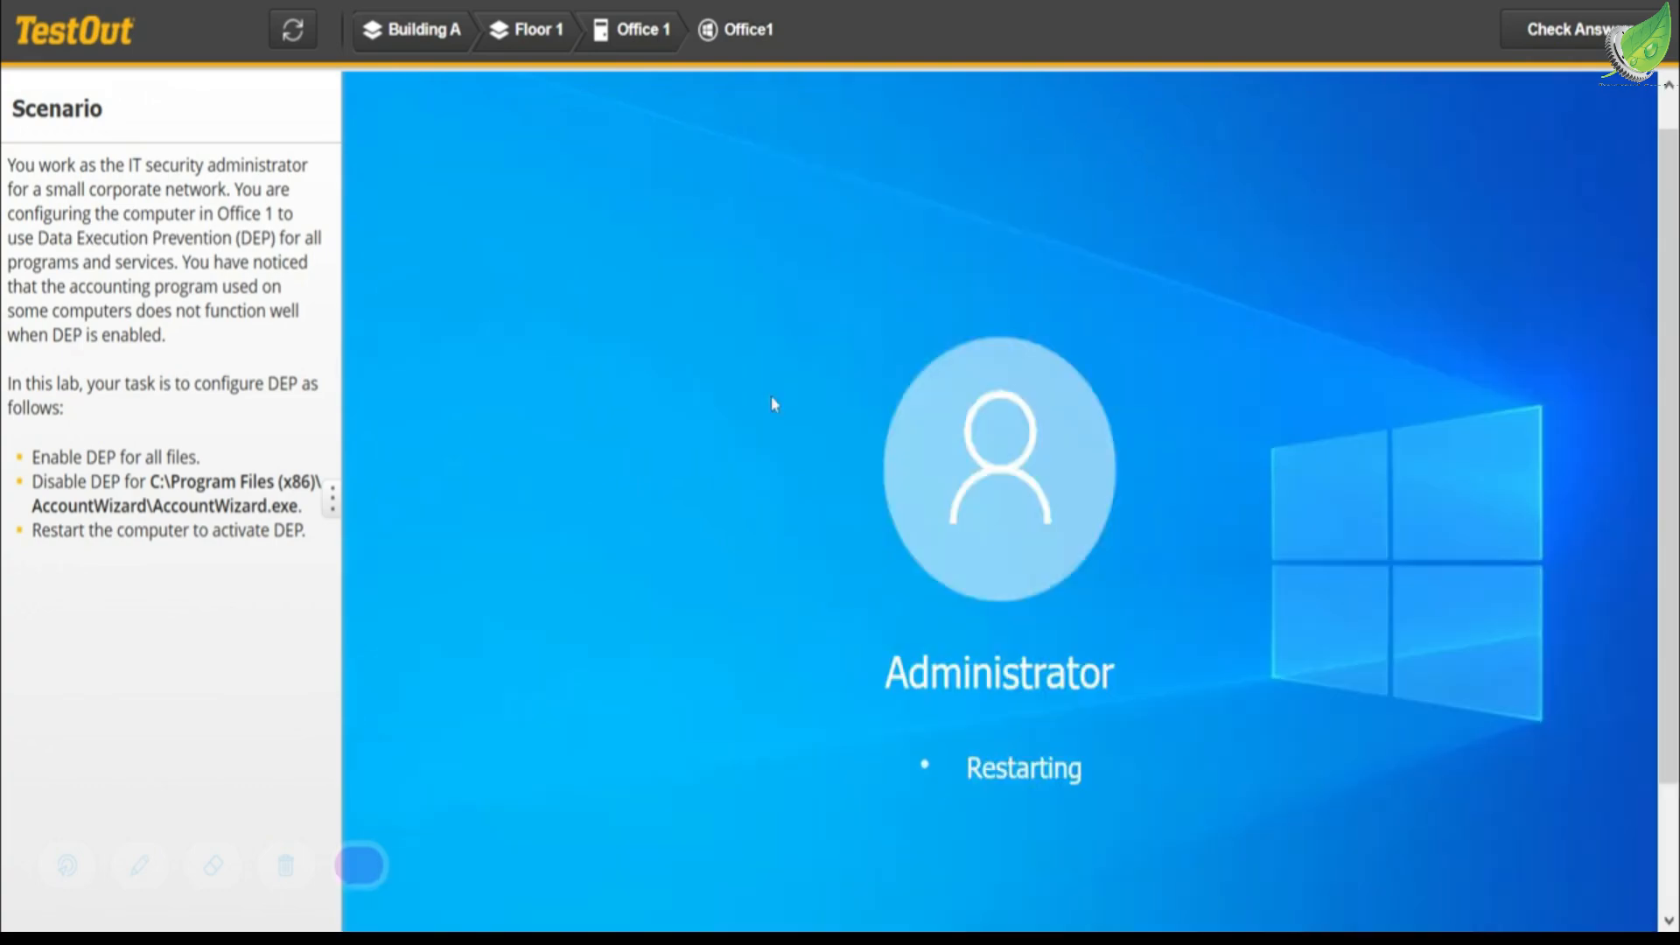